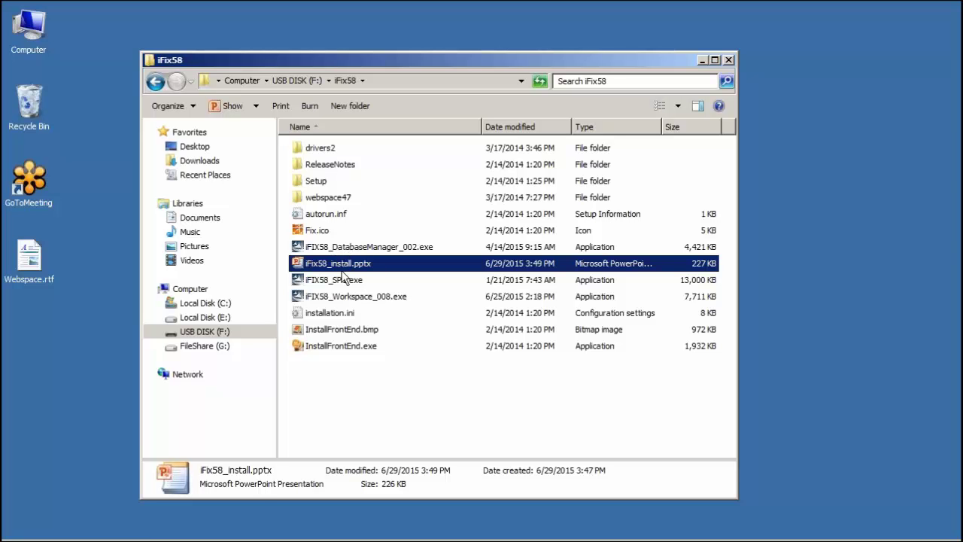
# Run InstallFrontEnd.exe and start the iFIX 5.8 setup, confirming with Yes.
pyautogui.doubleClick(342, 348)
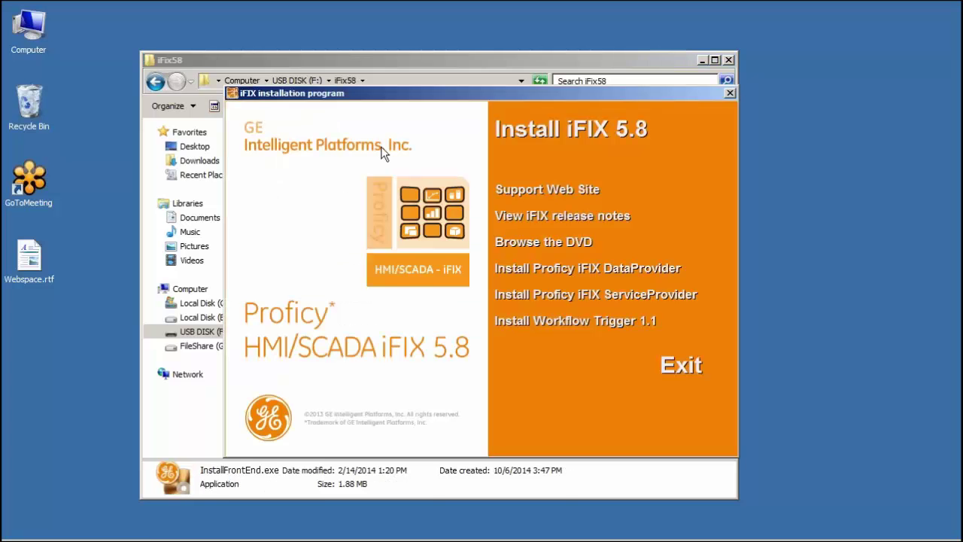
pyautogui.click(528, 131)
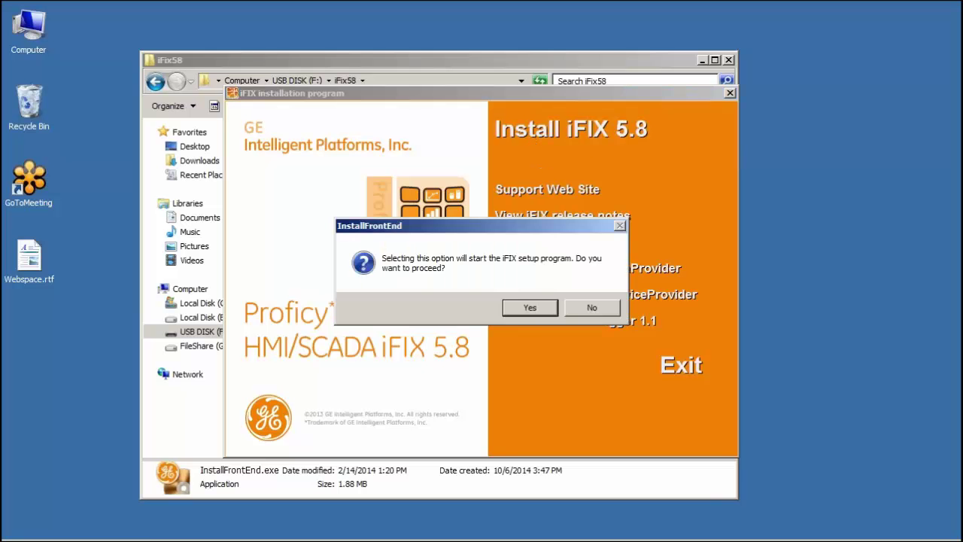
pyautogui.click(530, 309)
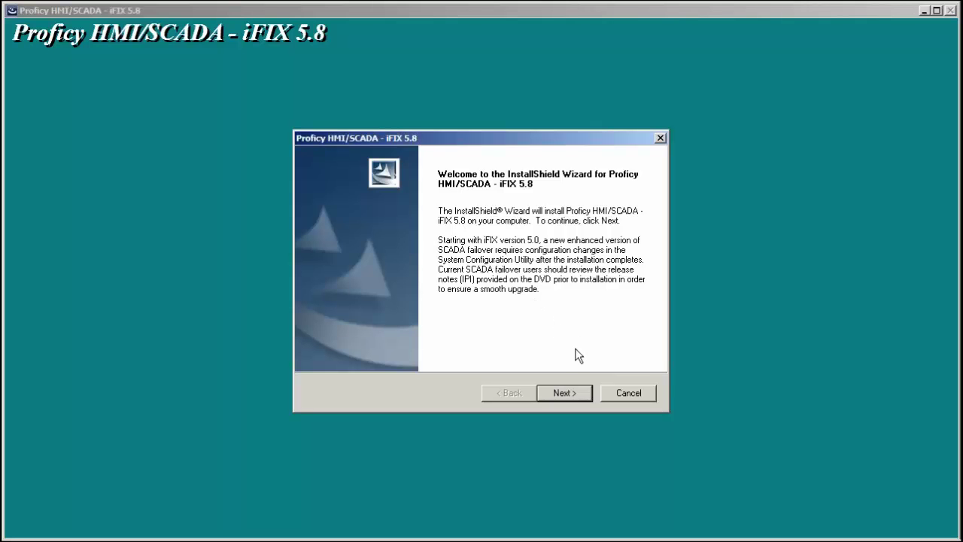
# Accept the license, keep Typical setup and the default C:\Program Files (x86)\Proficy\Proficy iFIX folder.
pyautogui.click(580, 396)
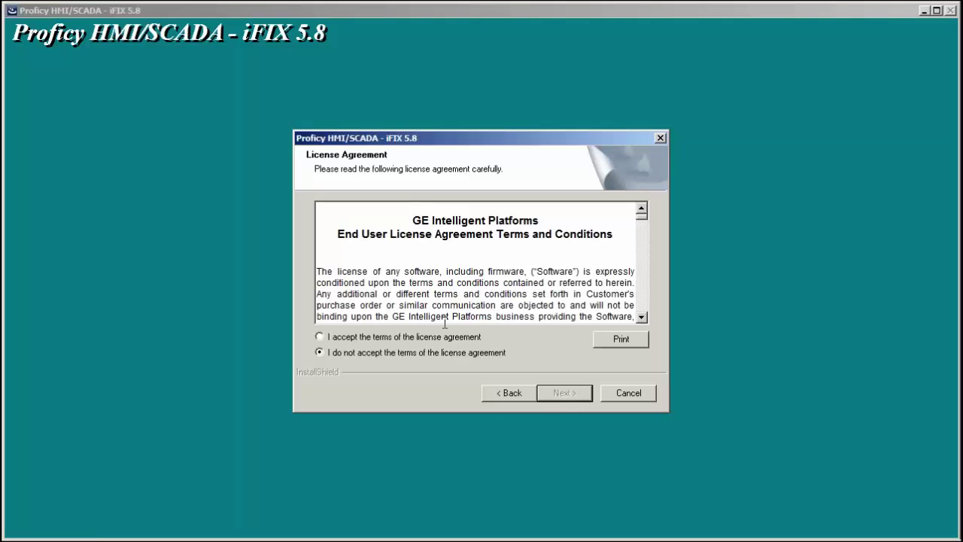
pyautogui.click(396, 338)
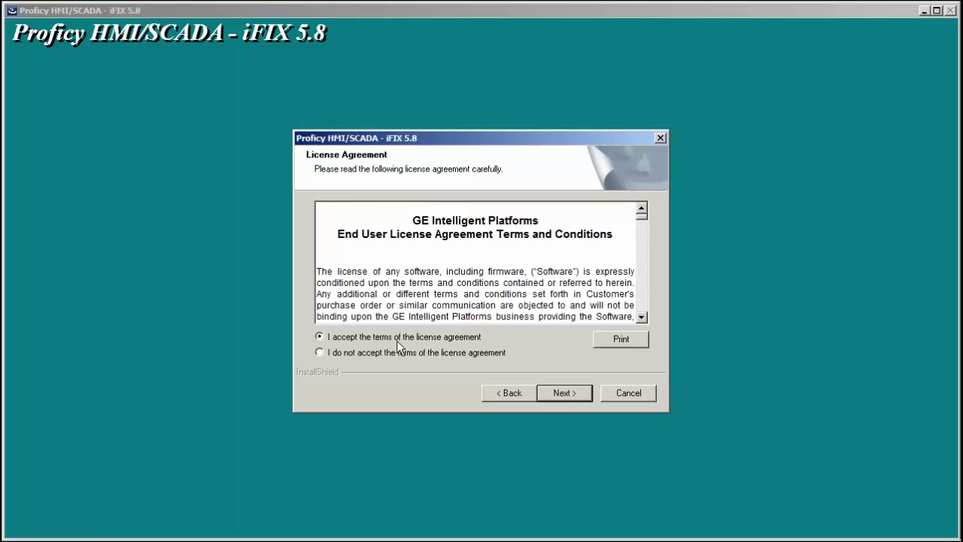
pyautogui.click(564, 393)
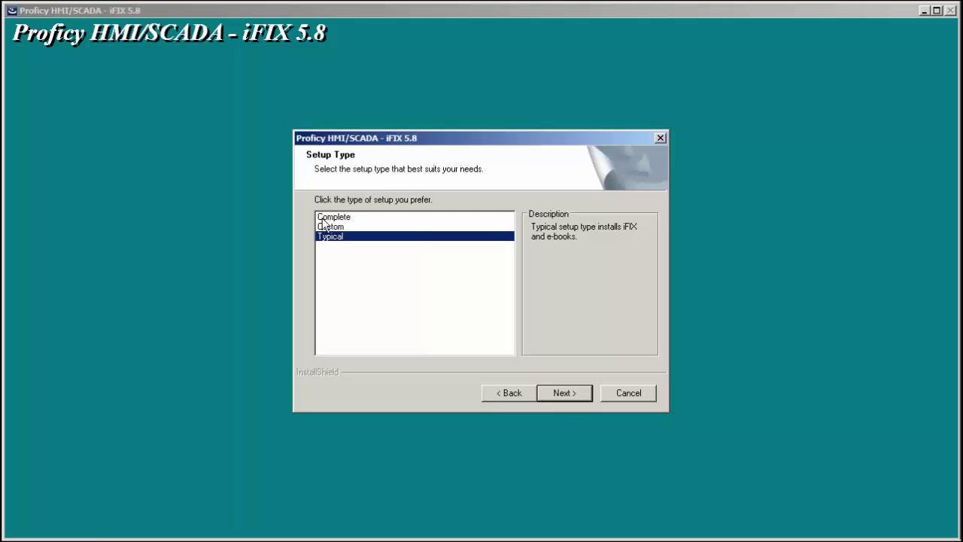
pyautogui.click(563, 394)
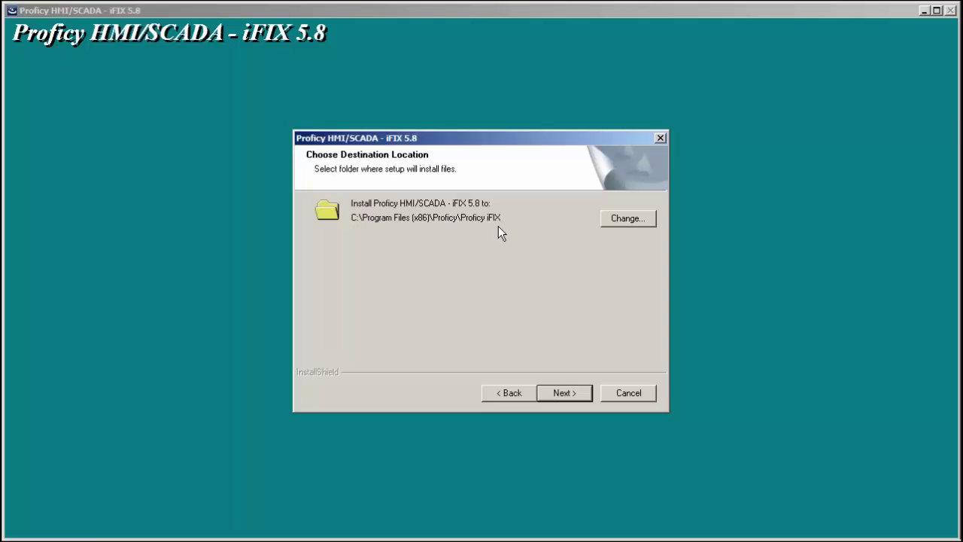
pyautogui.click(571, 394)
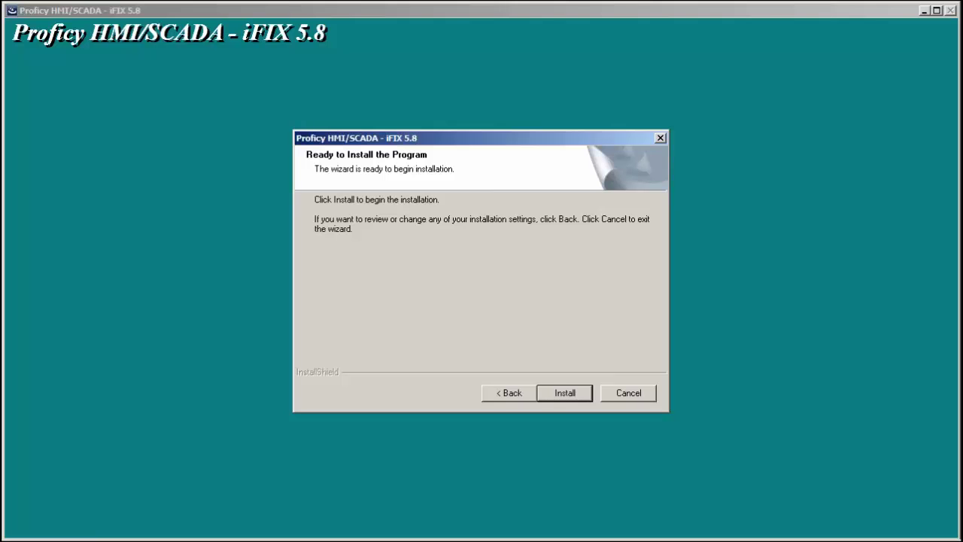
# Install iFIX 5.8 and wait for the Configure Wizard to appear.
pyautogui.click(571, 392)
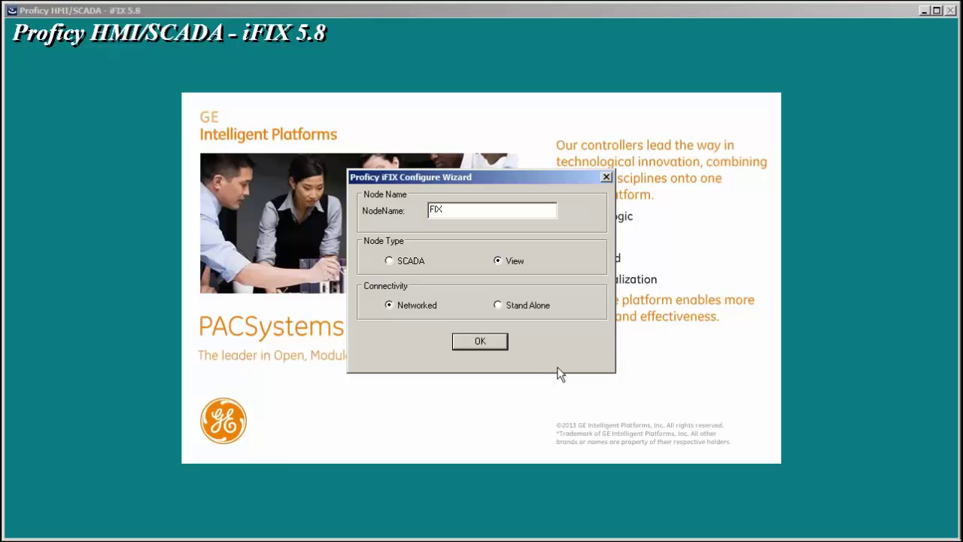
# Make the node a Stand Alone SCADA node named SCADA1 and allow iFIX through the firewall.
pyautogui.click(404, 262)
pyautogui.click(518, 309)
pyautogui.click(405, 265)
pyautogui.doubleClick(462, 210)
pyautogui.write('SCADA1')
pyautogui.click(494, 343)
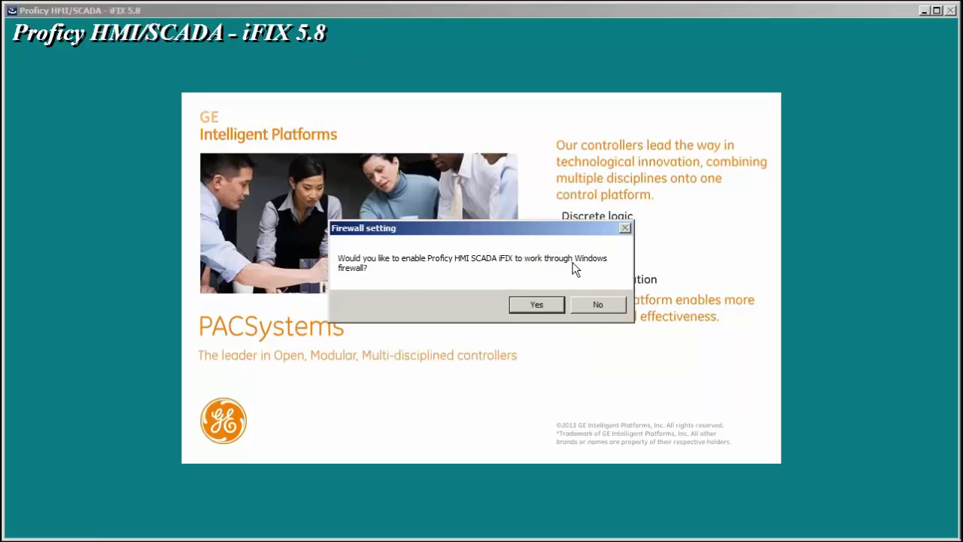
pyautogui.click(537, 304)
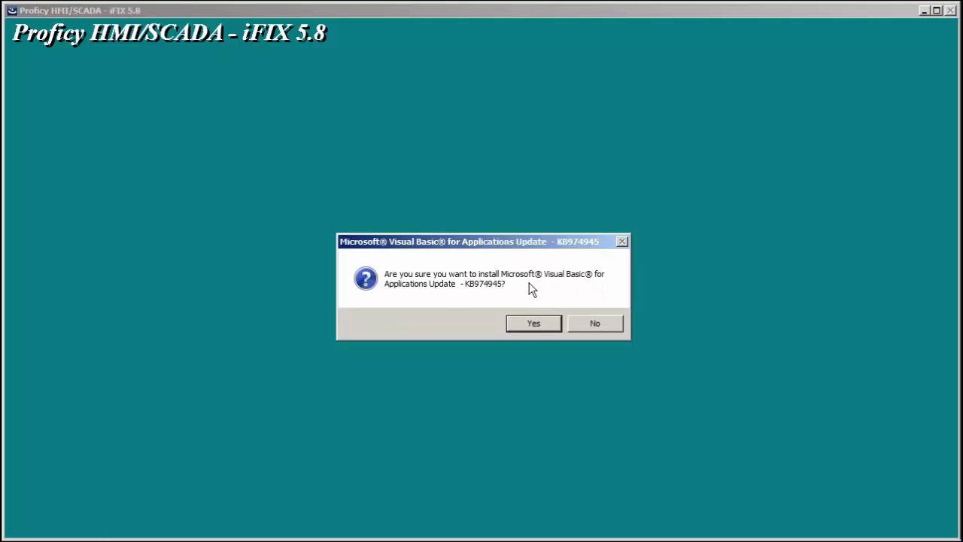
# Install VBA Update KB974945, accepting its license.
pyautogui.click(529, 324)
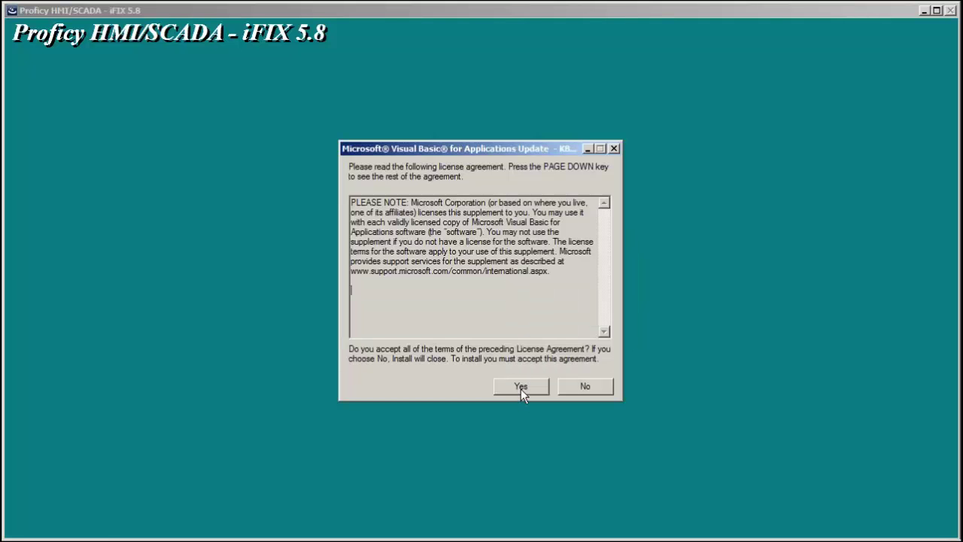
pyautogui.click(523, 389)
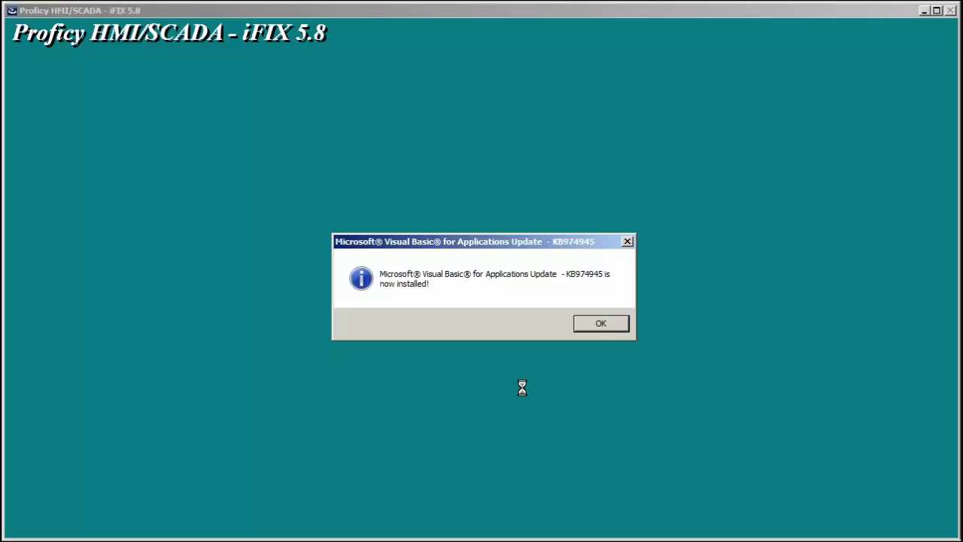
pyautogui.click(600, 324)
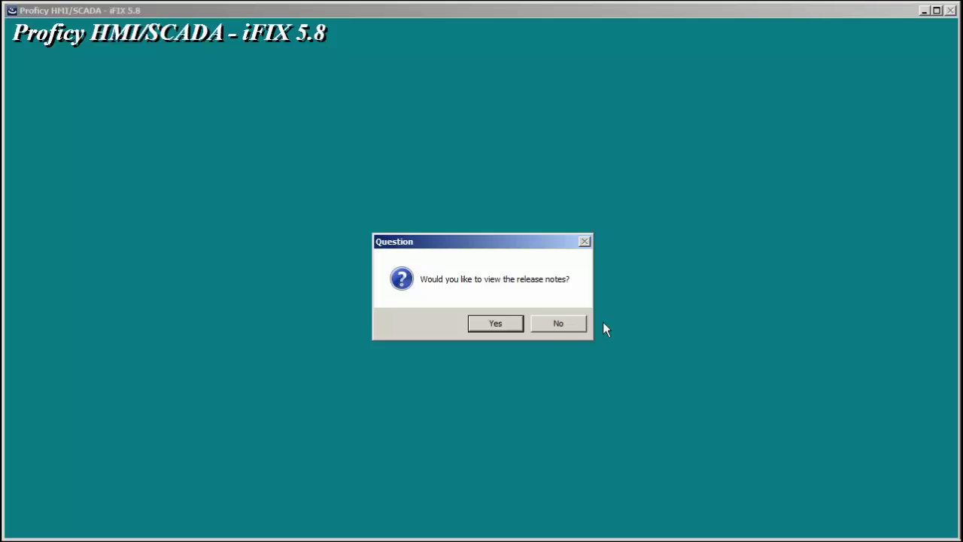
# Skip the release notes and finish setup, choosing to restart later.
pyautogui.click(556, 324)
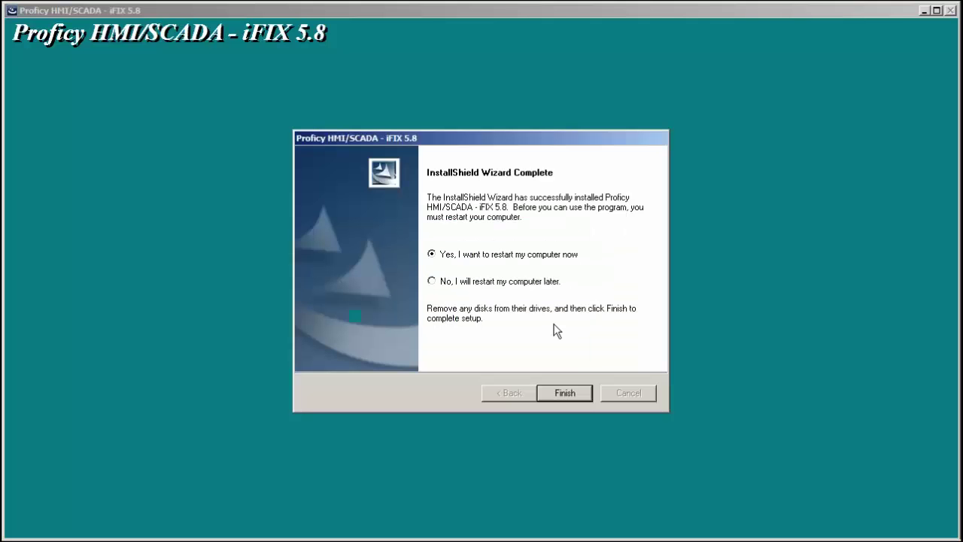
pyautogui.click(493, 283)
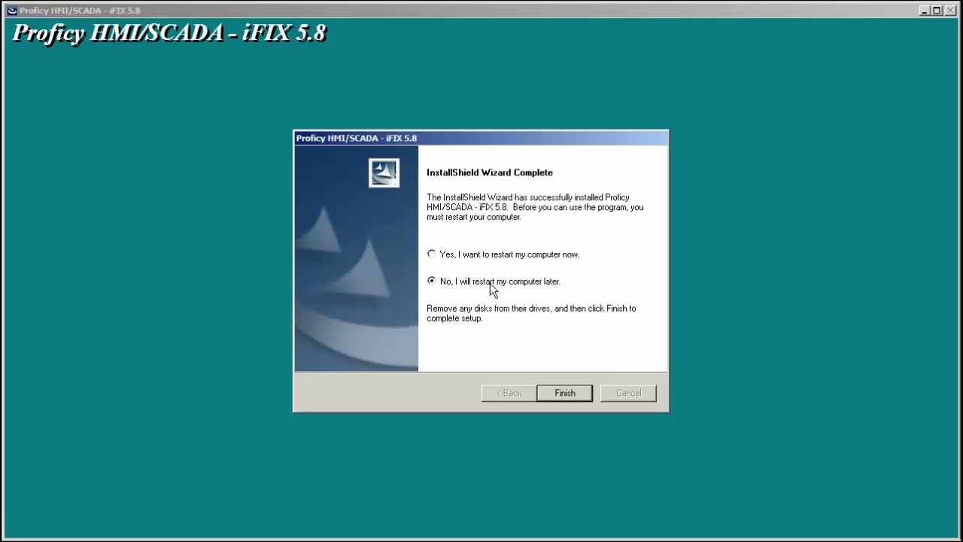
pyautogui.click(565, 392)
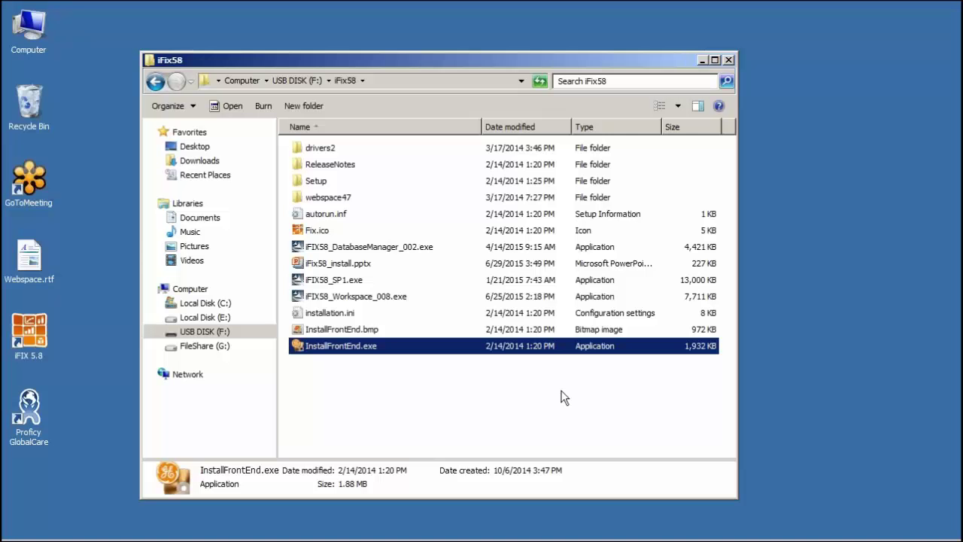
# Run iFIX58_SP1.exe, accept its license, allow the FactoryDefault.IFD update, and finish.
pyautogui.click(396, 393)
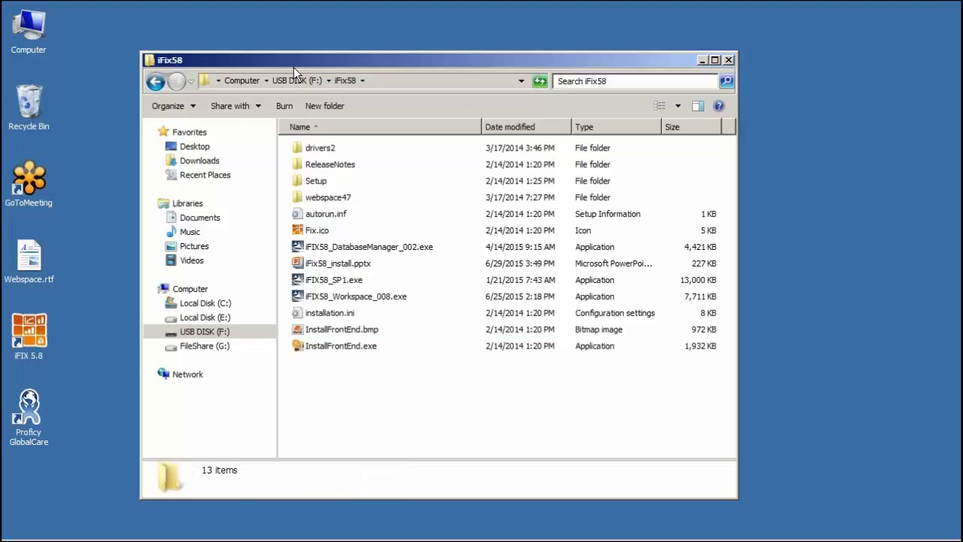
pyautogui.click(354, 286)
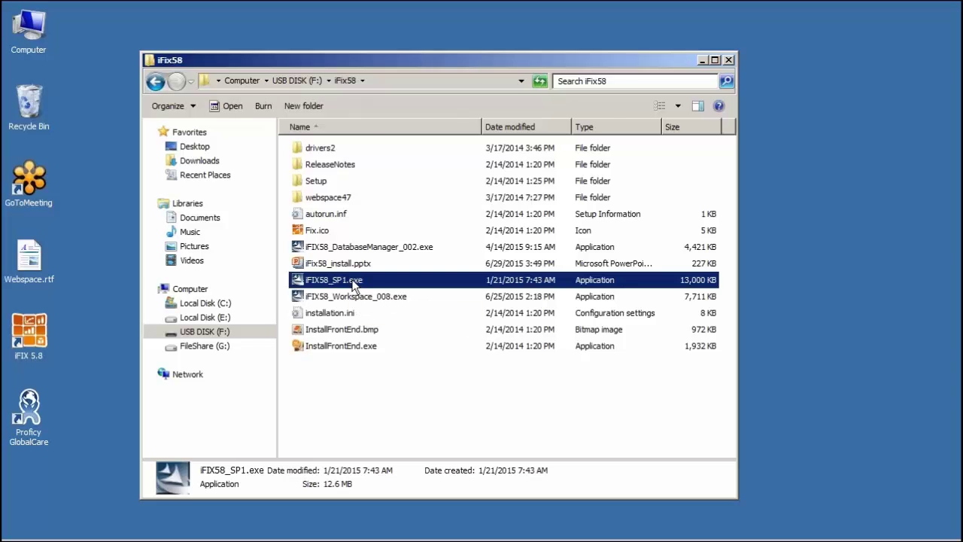
pyautogui.doubleClick(354, 284)
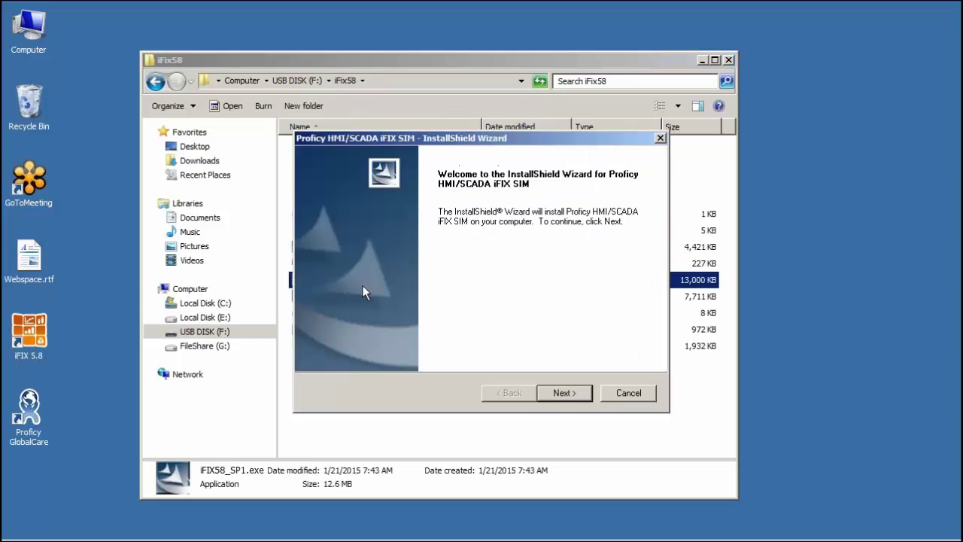
pyautogui.click(564, 392)
pyautogui.click(436, 335)
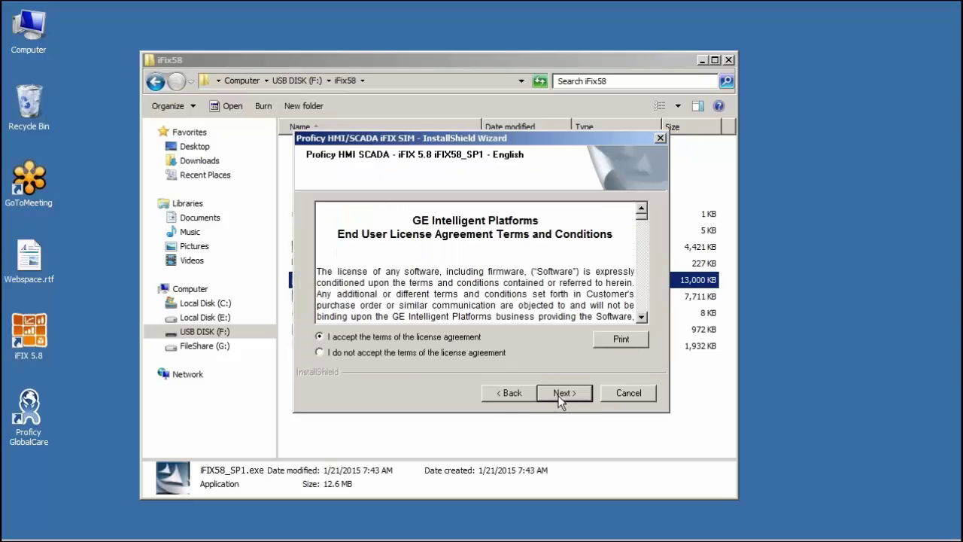
pyautogui.click(560, 396)
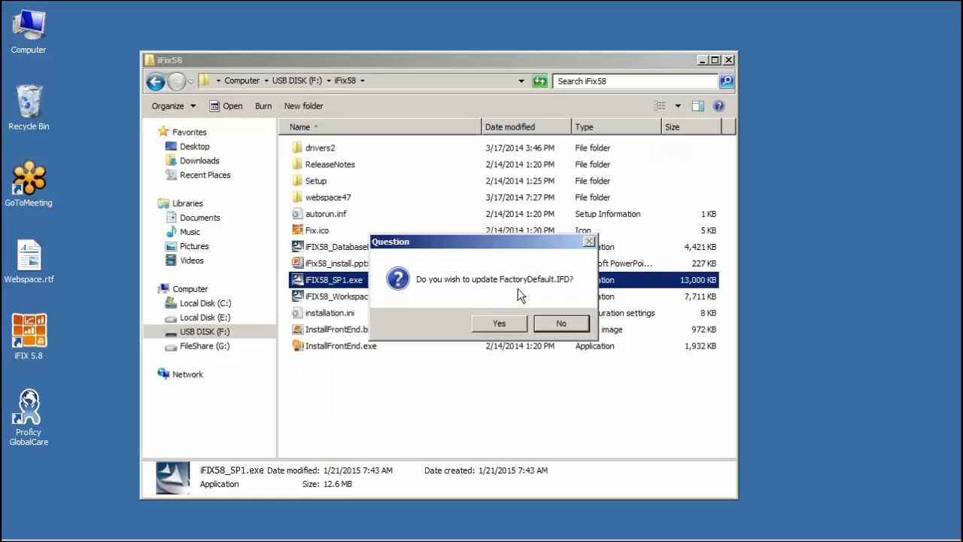
pyautogui.click(499, 325)
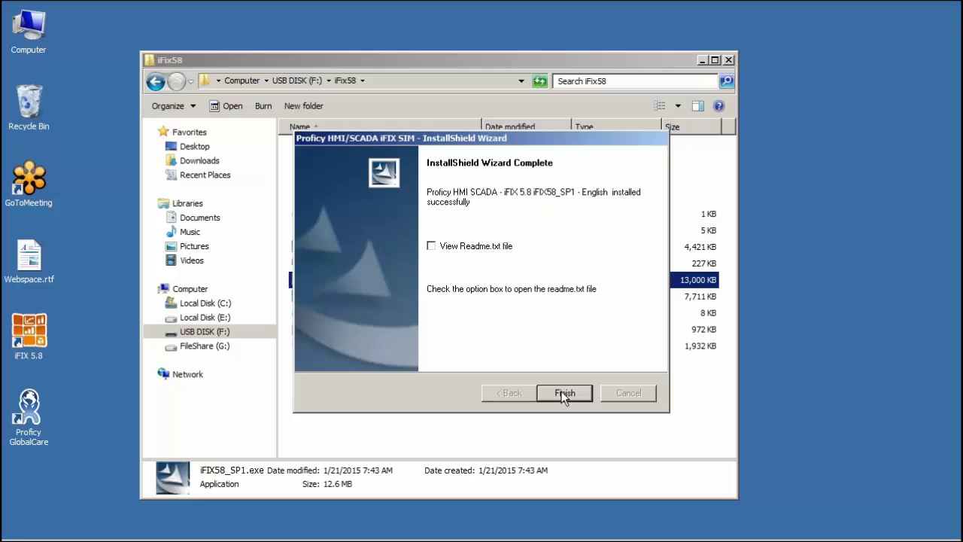
pyautogui.click(565, 395)
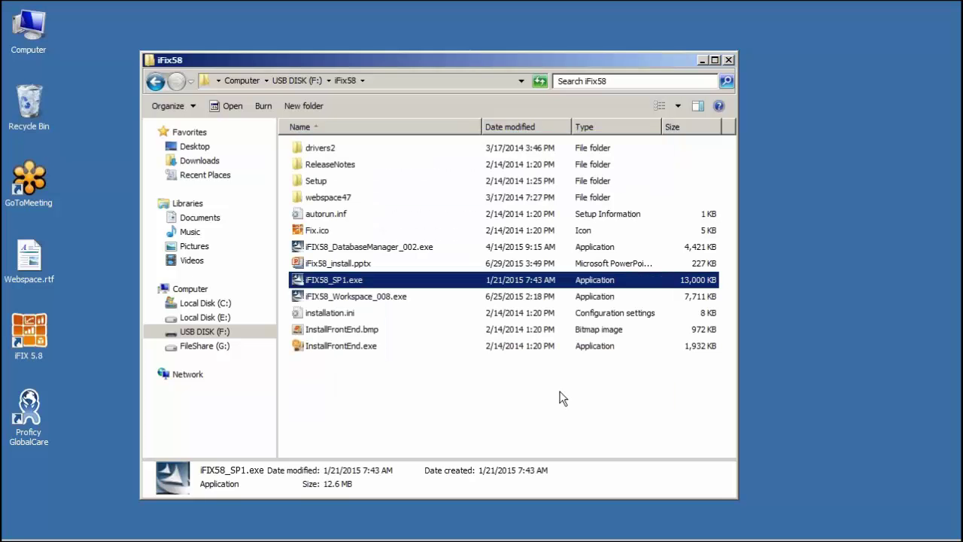
# Install the iFIX58_Workspace_008 update, accepting the license and updating FactoryDefault.IFD.
pyautogui.click(363, 300)
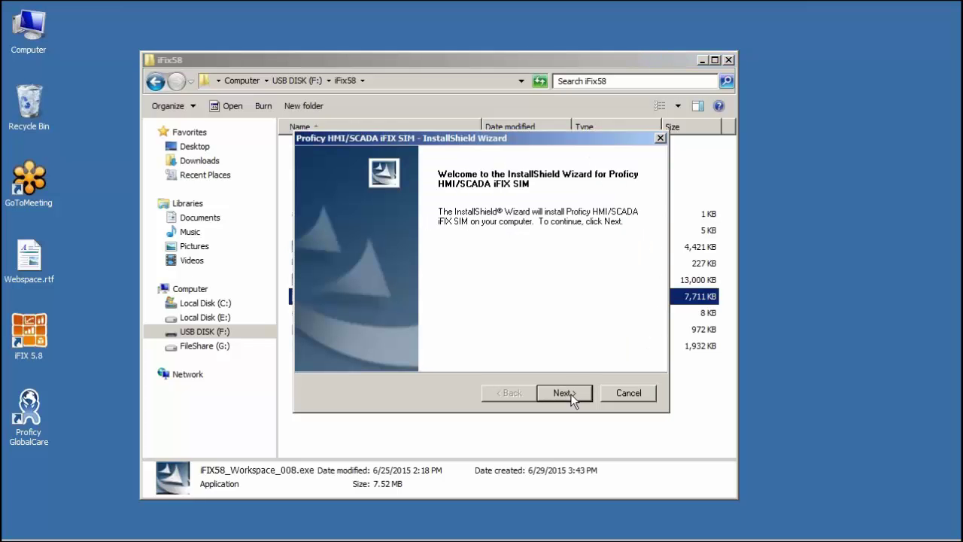
pyautogui.click(570, 393)
pyautogui.click(467, 337)
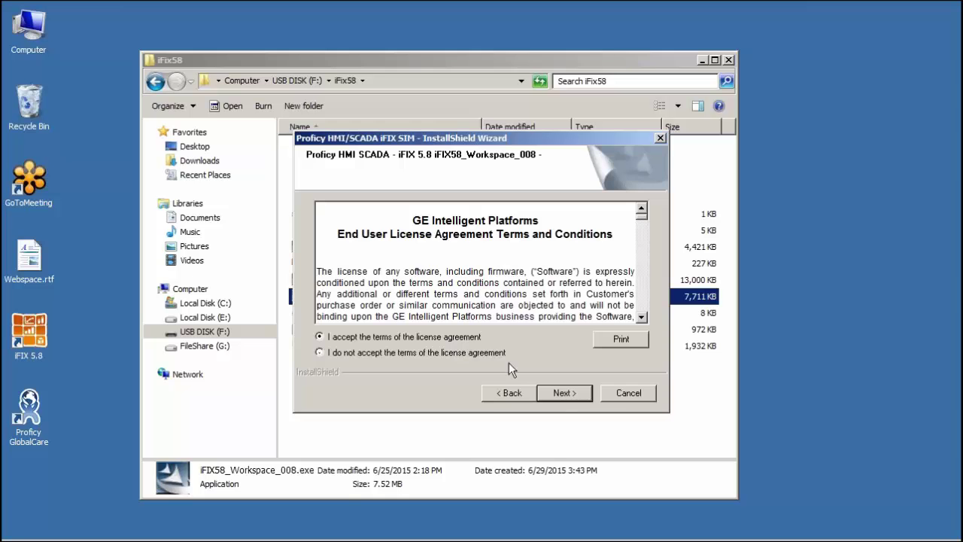
pyautogui.click(569, 398)
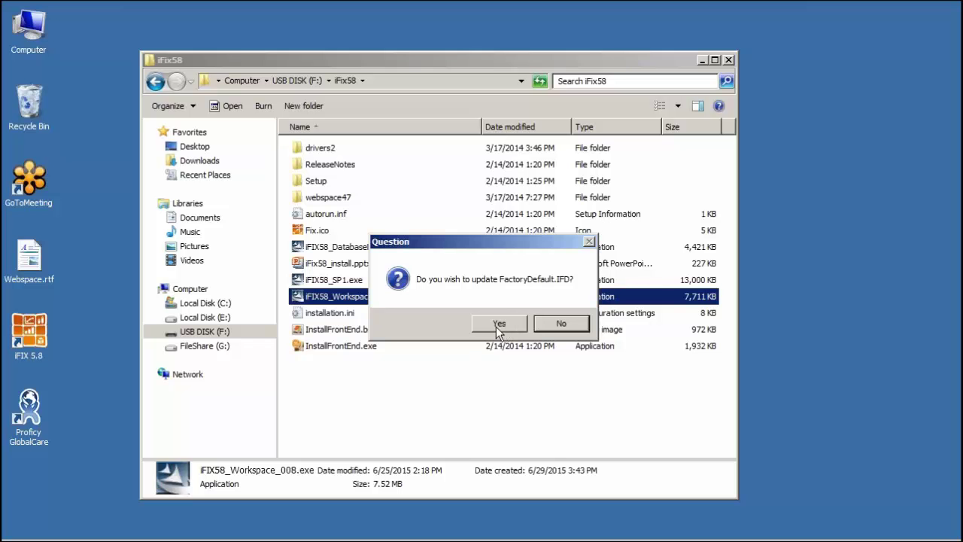
pyautogui.click(498, 331)
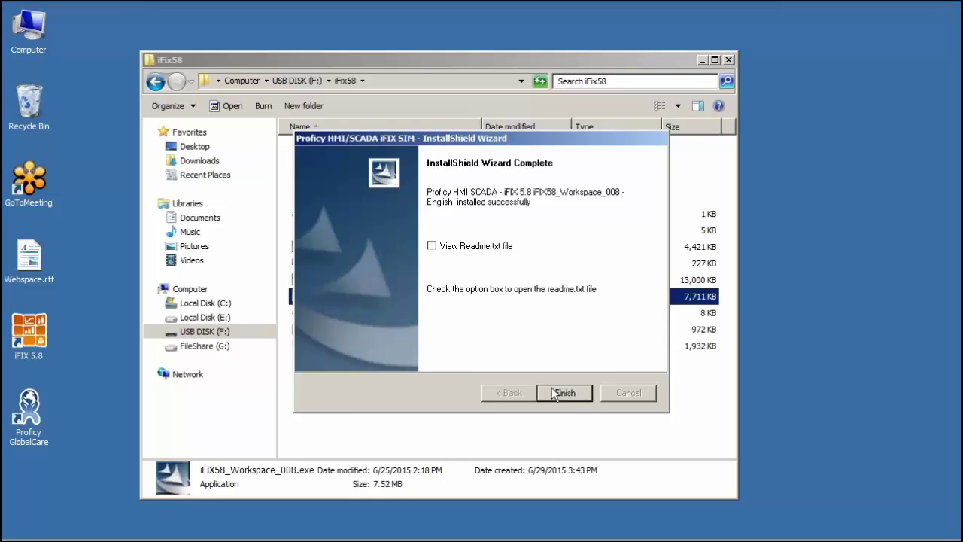
pyautogui.click(564, 392)
# Install the iFIX58_DatabaseManager_002 update, accepting its license, and close the wizard.
pyautogui.click(355, 253)
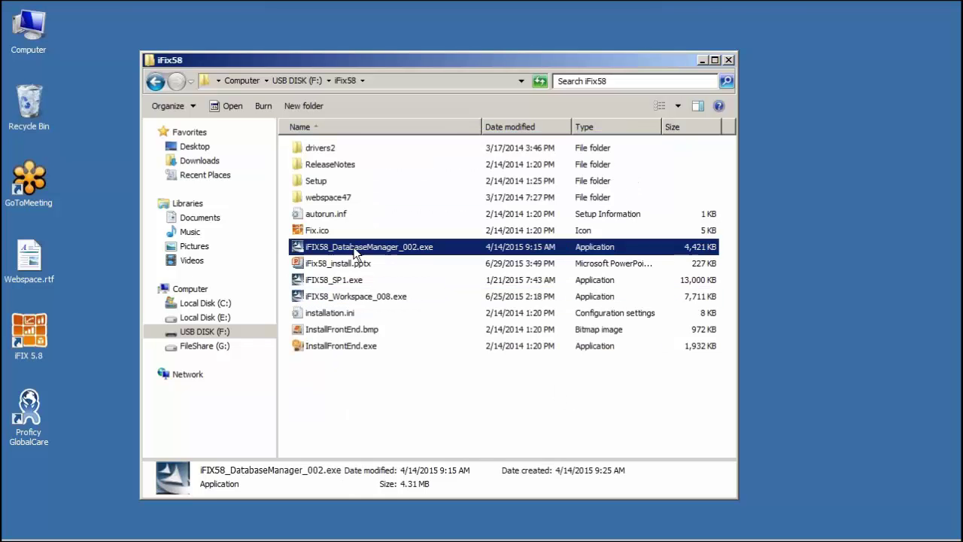
pyautogui.doubleClick(356, 253)
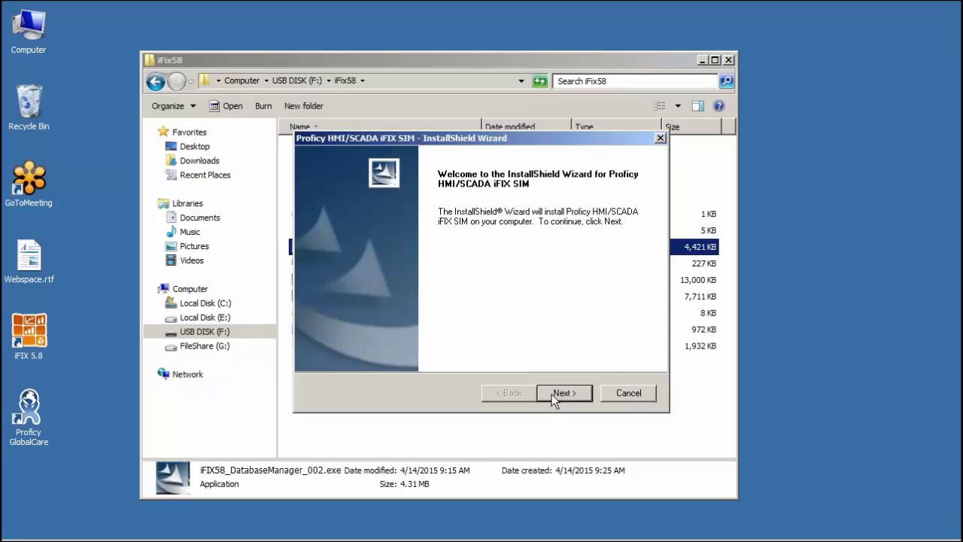
pyautogui.click(557, 394)
pyautogui.click(409, 336)
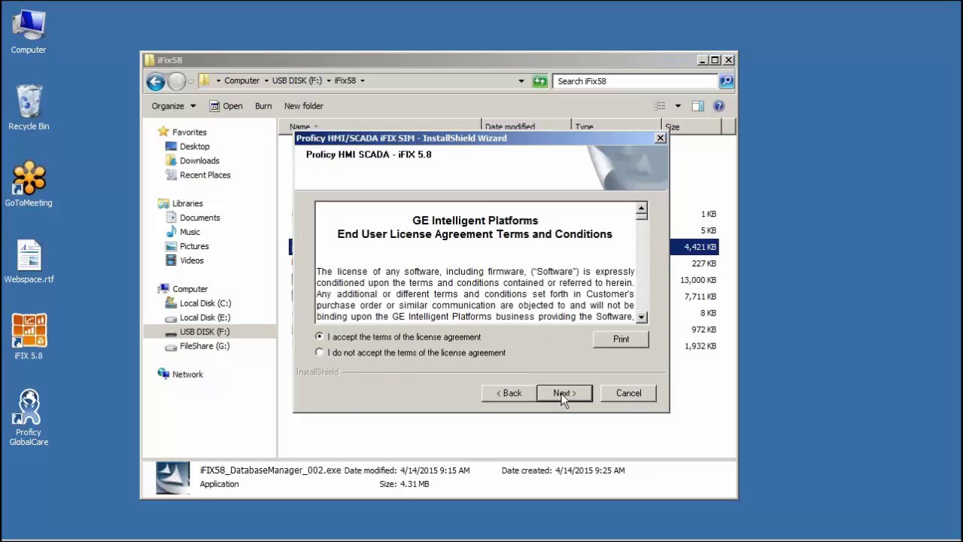
pyautogui.click(564, 393)
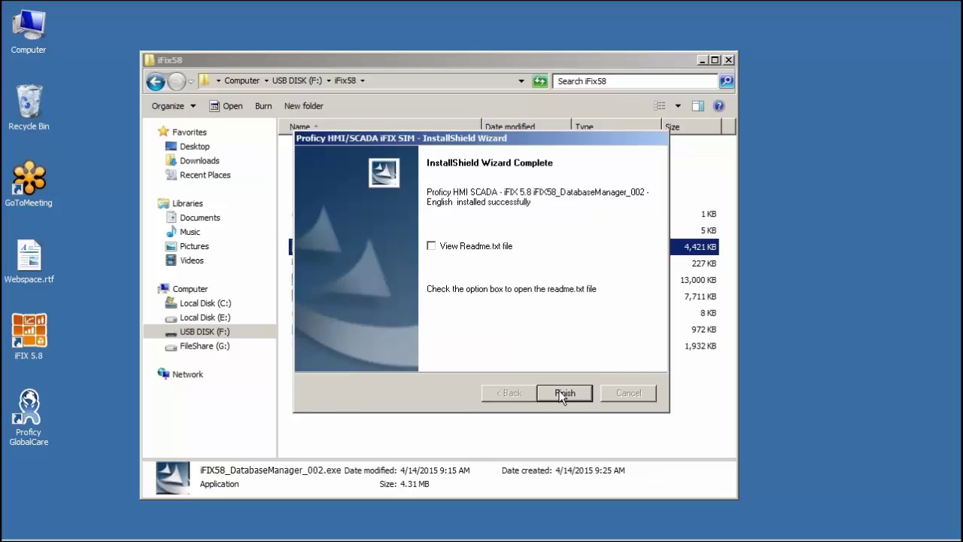
pyautogui.click(561, 393)
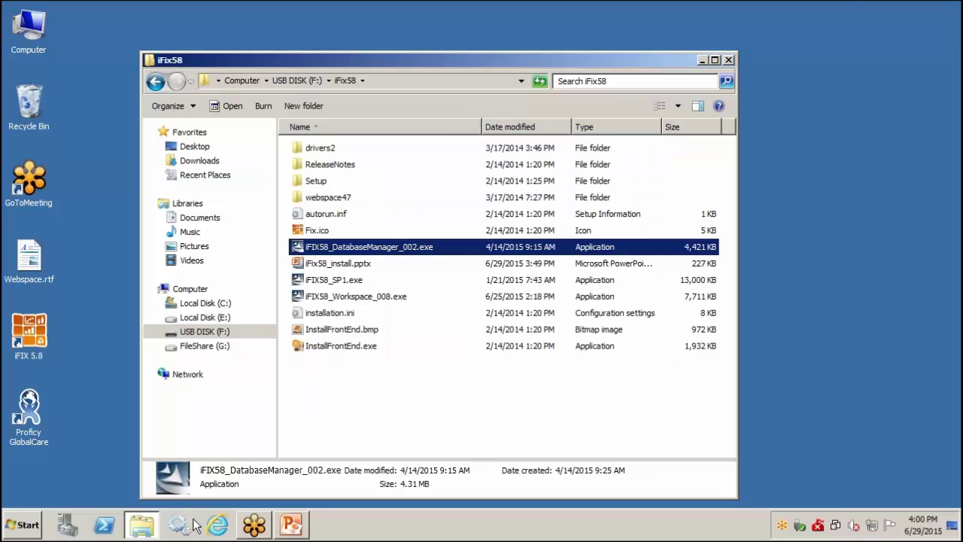
pyautogui.click(217, 525)
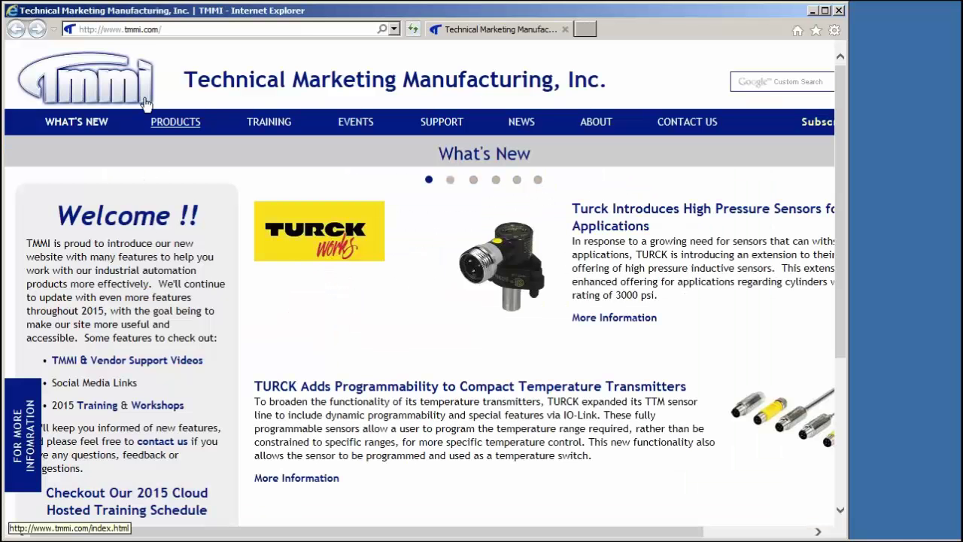
pyautogui.write('ge')
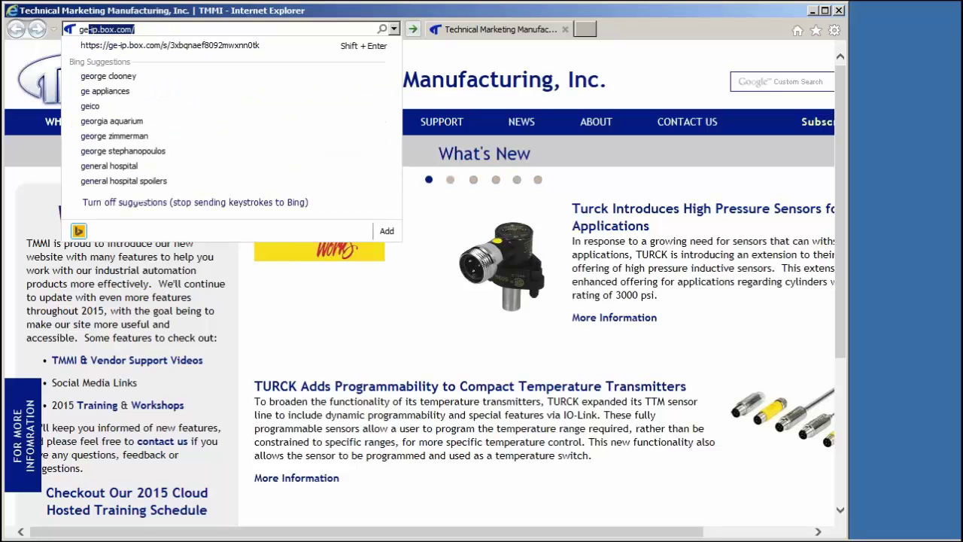
pyautogui.press('BackSpace')
pyautogui.press('BackSpace')
pyautogui.press('BackSpace')
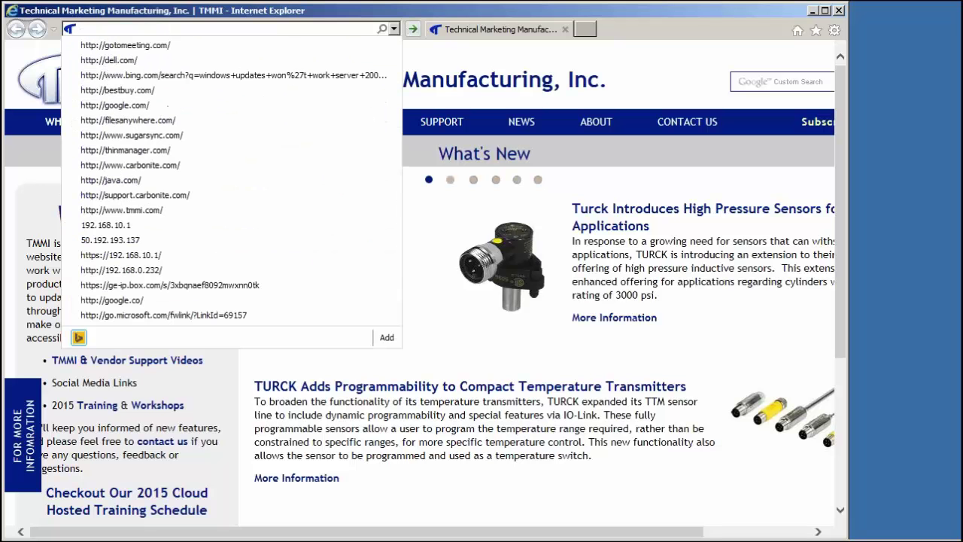
pyautogui.write('support')
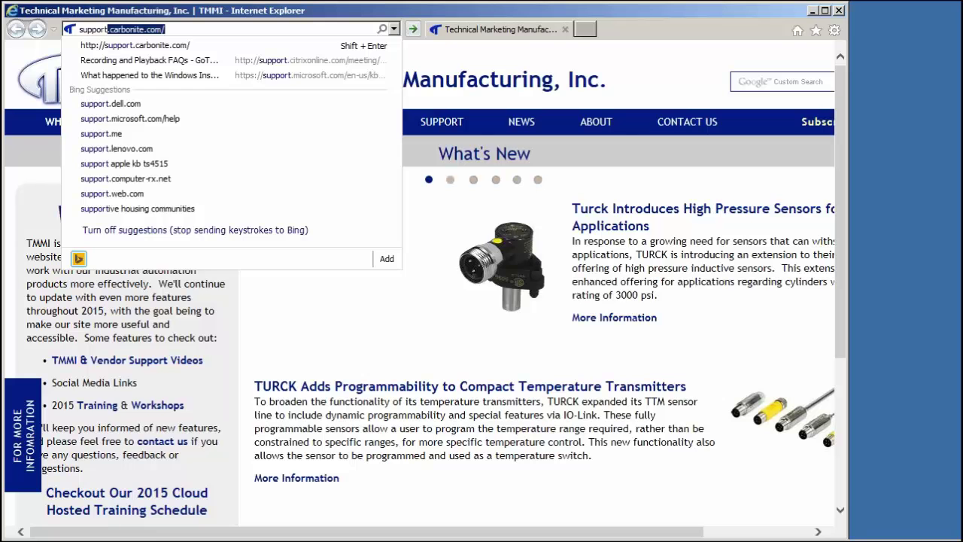
pyautogui.write('.ge-i')
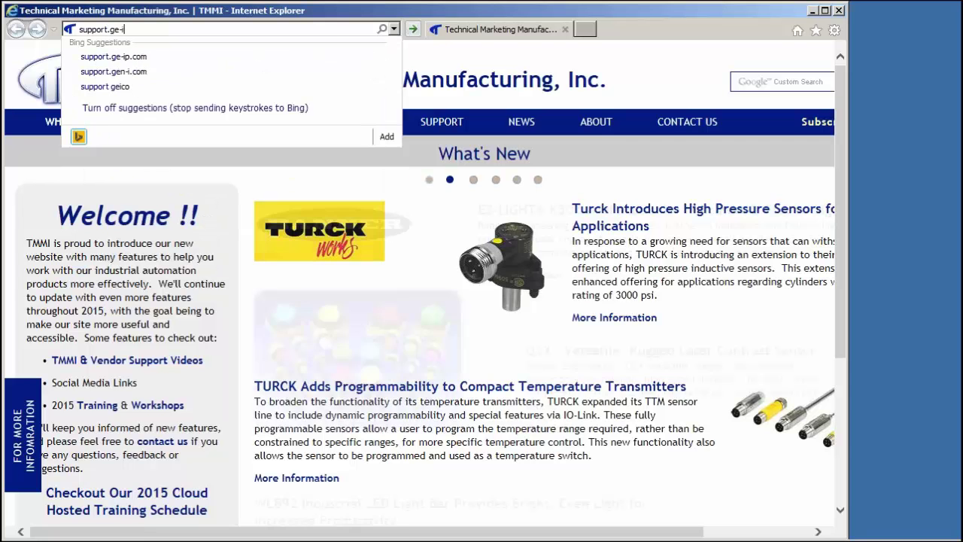
pyautogui.write('p.com')
pyautogui.press('Return')
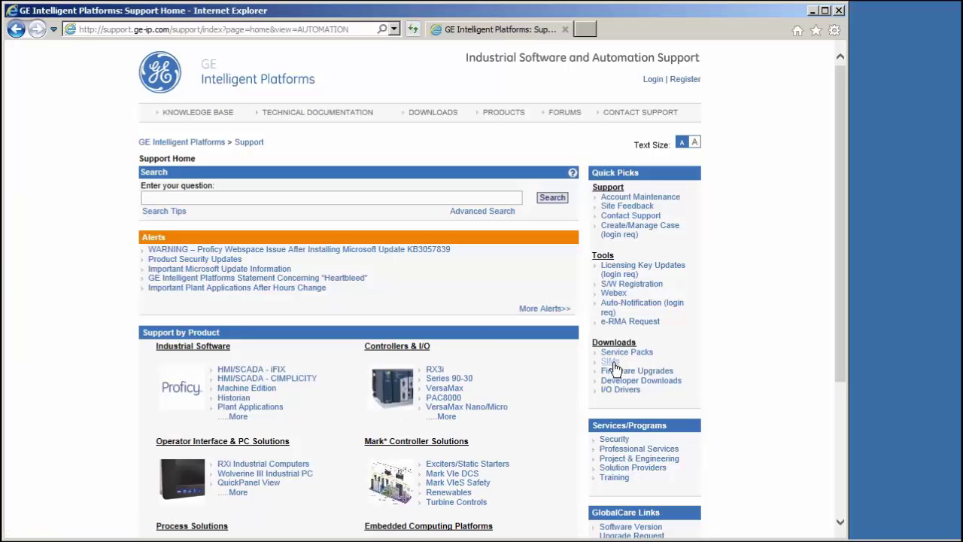
pyautogui.click(613, 362)
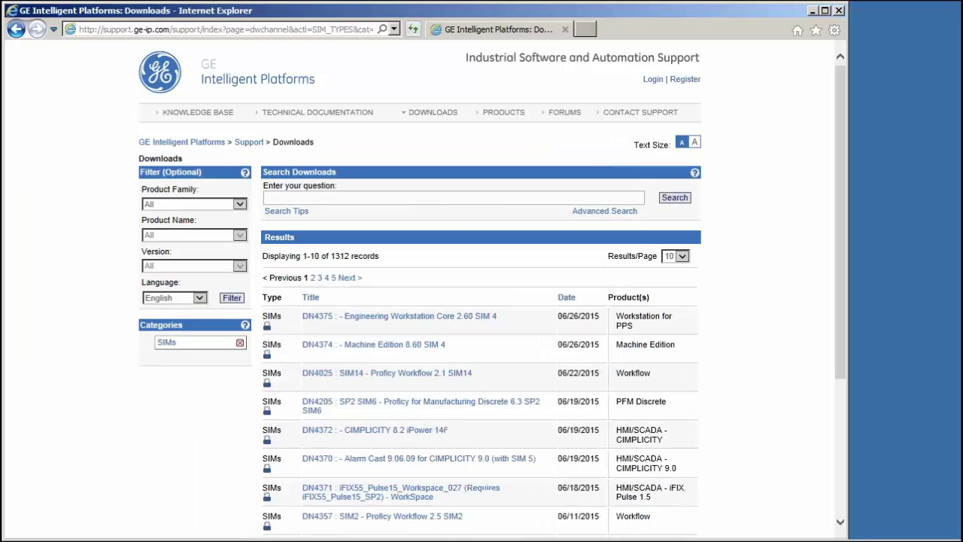
pyautogui.click(238, 204)
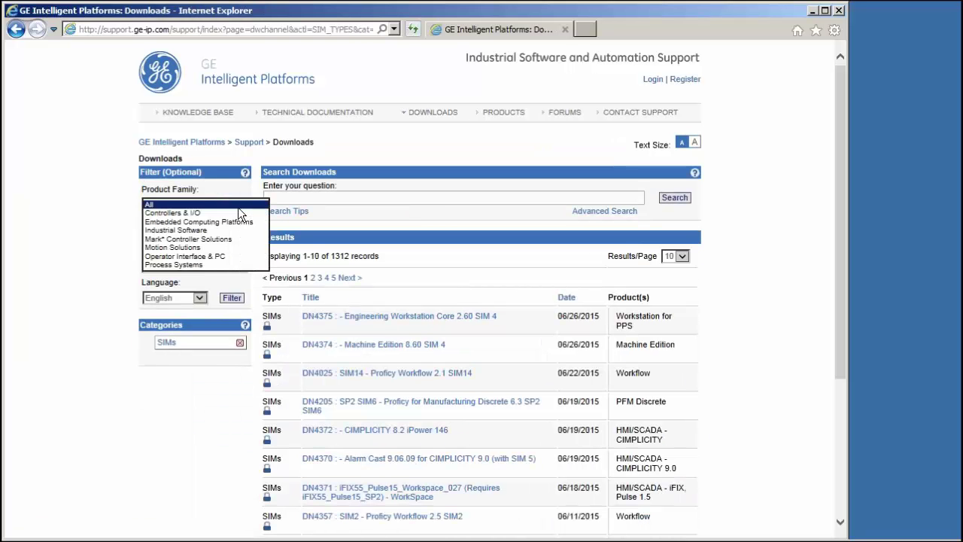
pyautogui.click(210, 230)
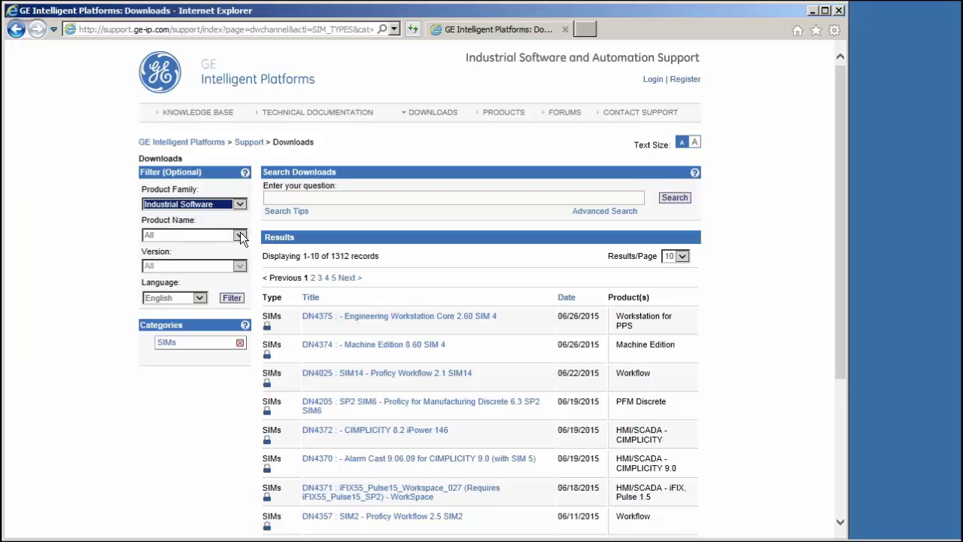
pyautogui.click(239, 235)
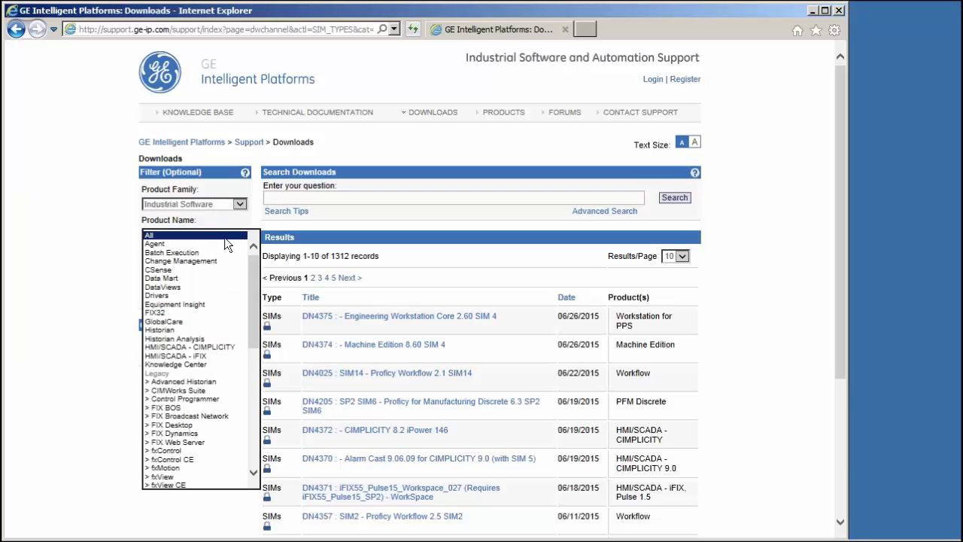
pyautogui.click(200, 357)
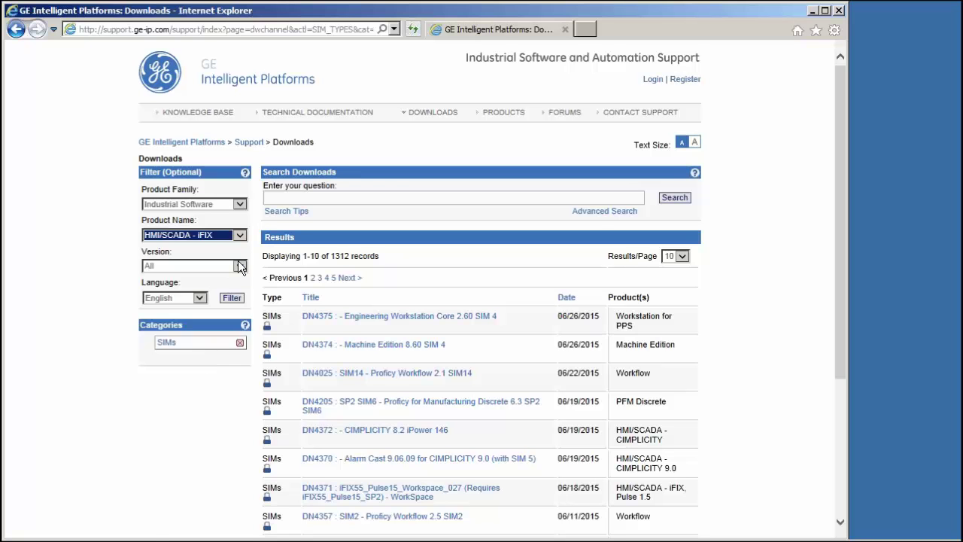
pyautogui.click(240, 266)
pyautogui.click(190, 380)
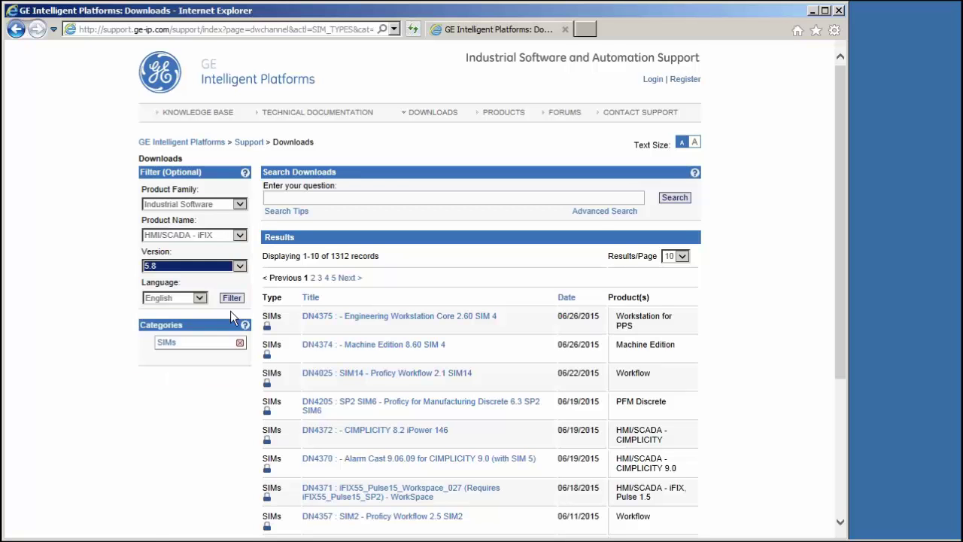
pyautogui.click(232, 299)
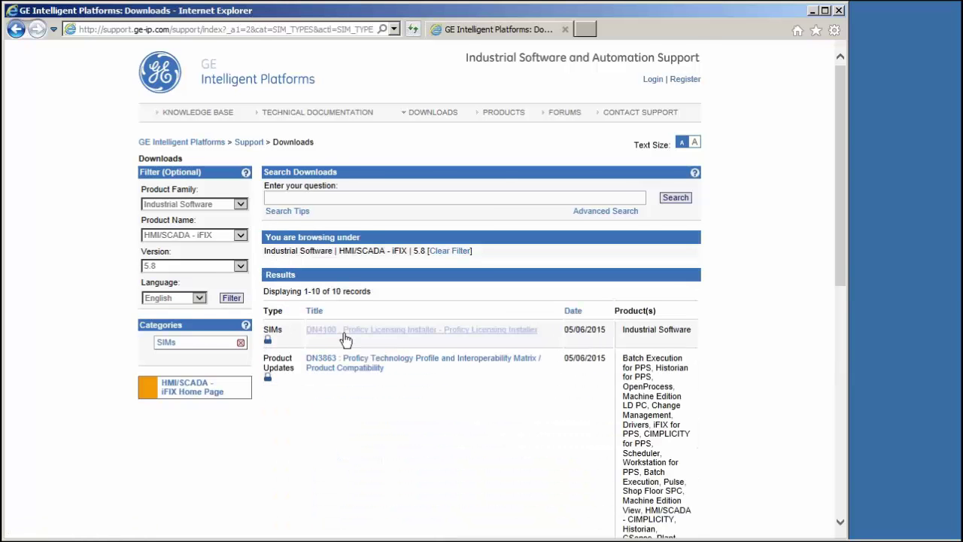
pyautogui.scroll(-5, 429, 382)
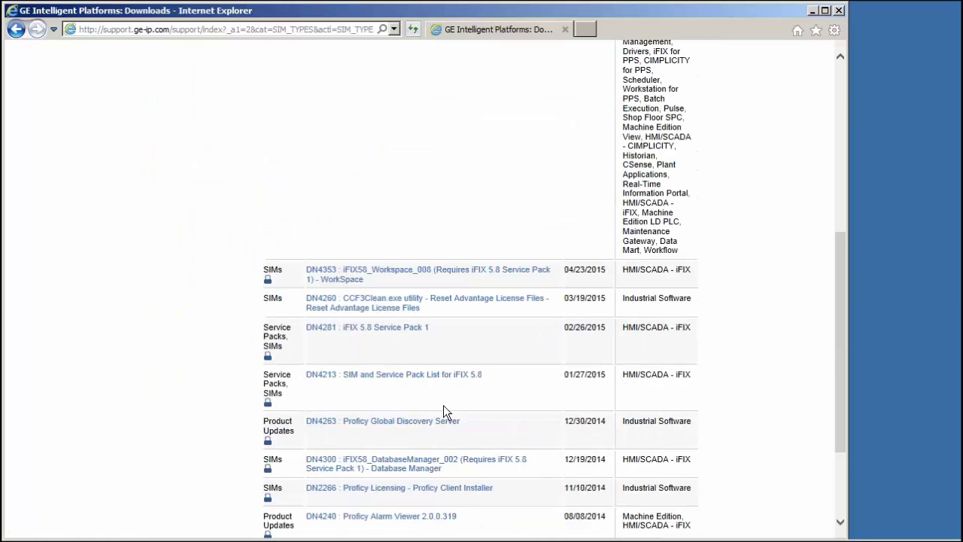
pyautogui.scroll(-2, 443, 412)
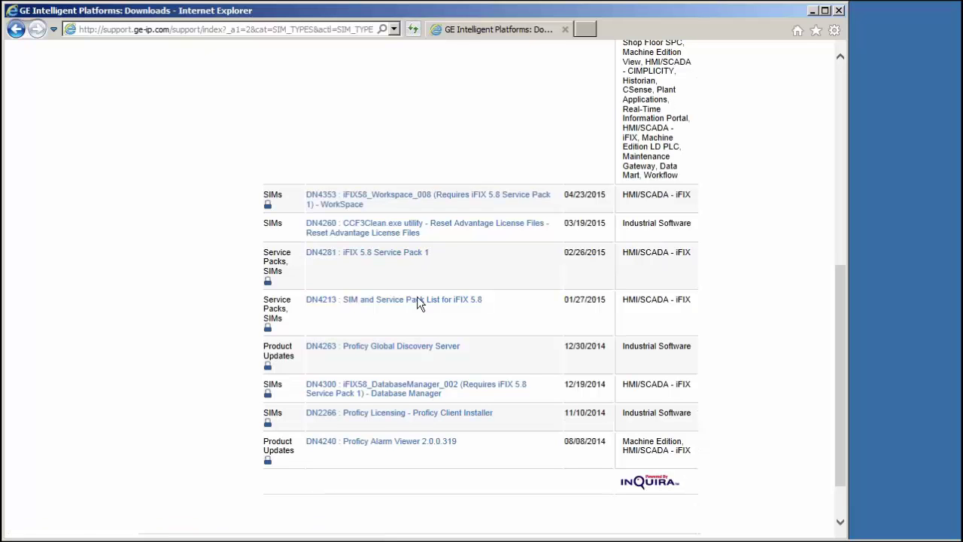
pyautogui.click(423, 383)
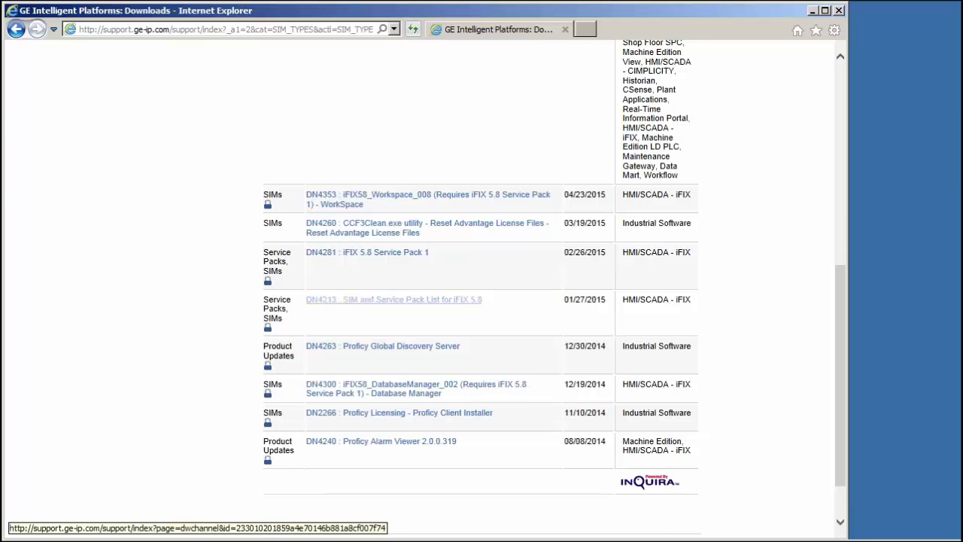
pyautogui.scroll(5, 439, 340)
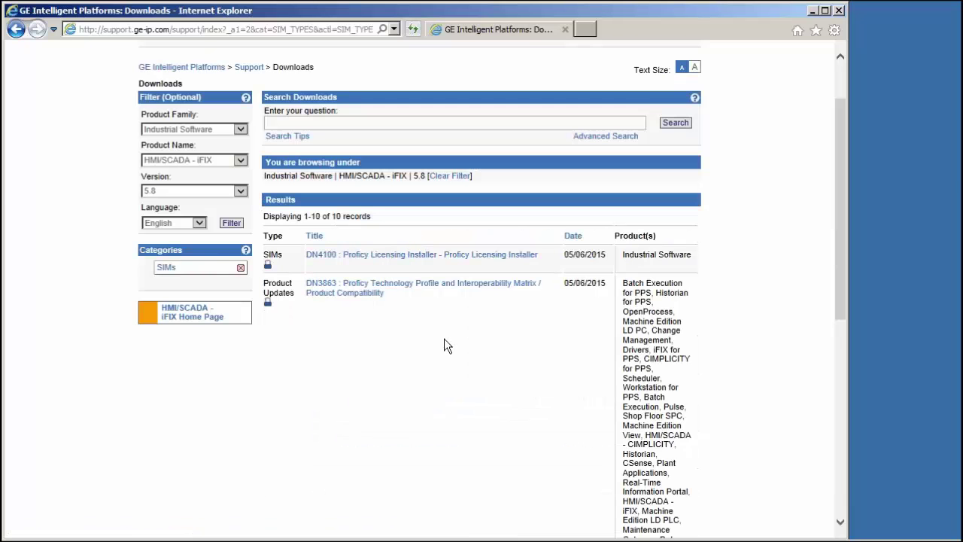
pyautogui.scroll(-3, 444, 340)
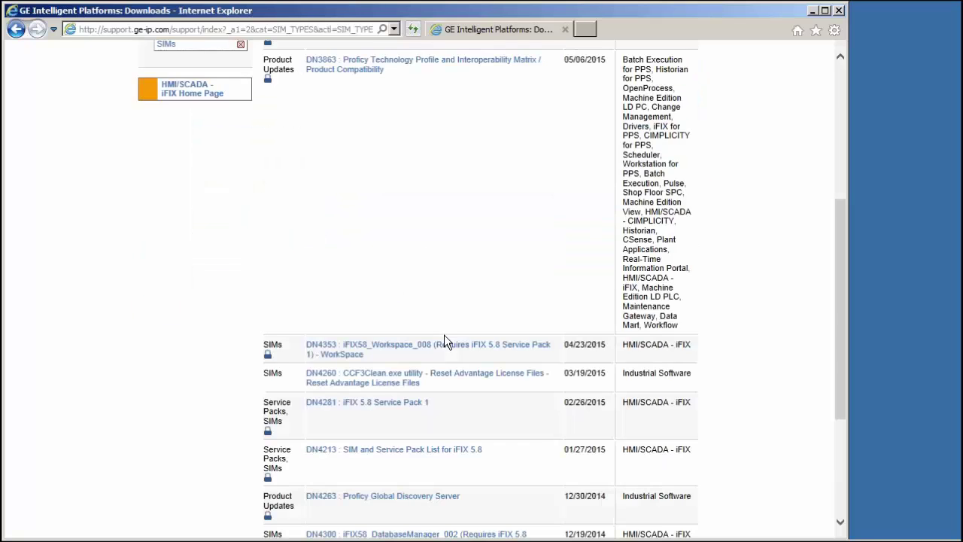
pyautogui.scroll(4, 444, 340)
pyautogui.click(439, 330)
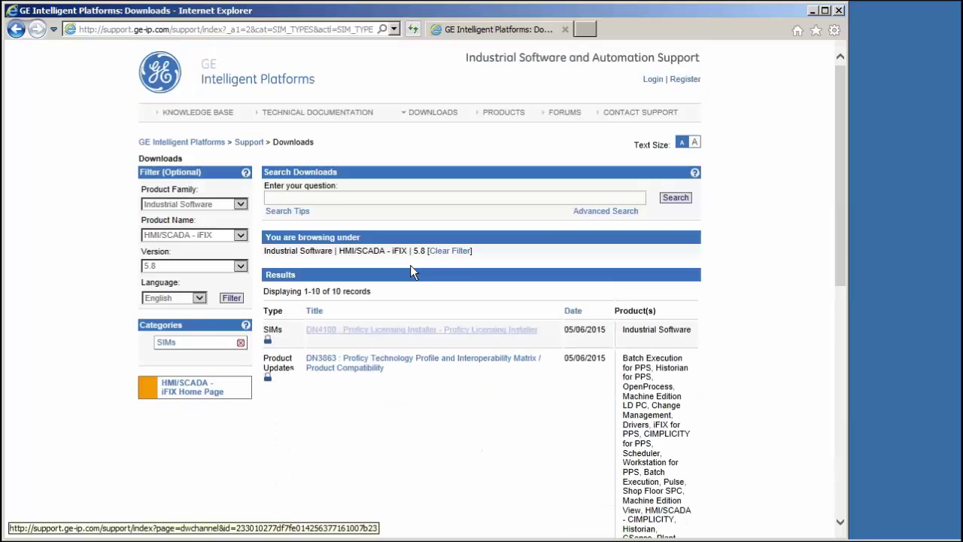
pyautogui.click(841, 12)
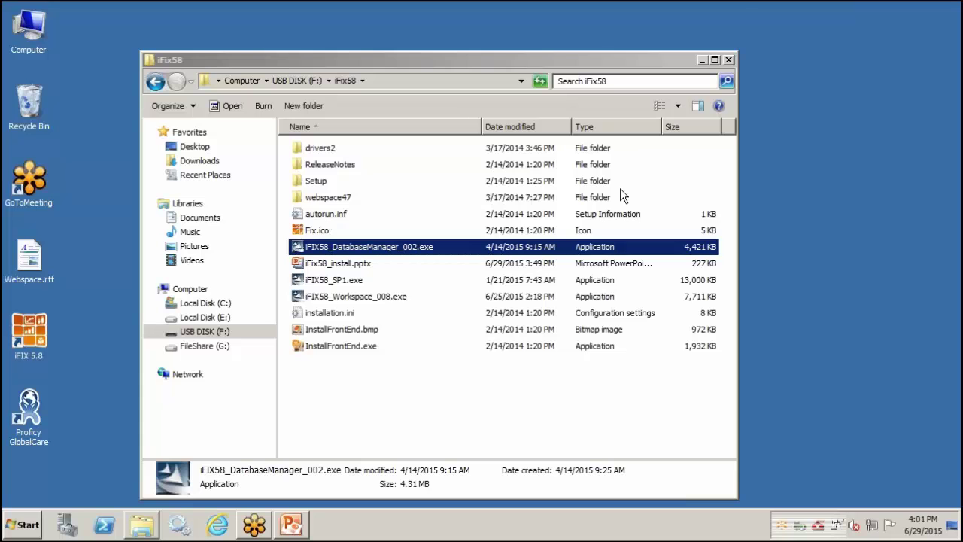
# Minimize Explorer and search the Start menu for 'scu', closing the results window.
pyautogui.click(702, 60)
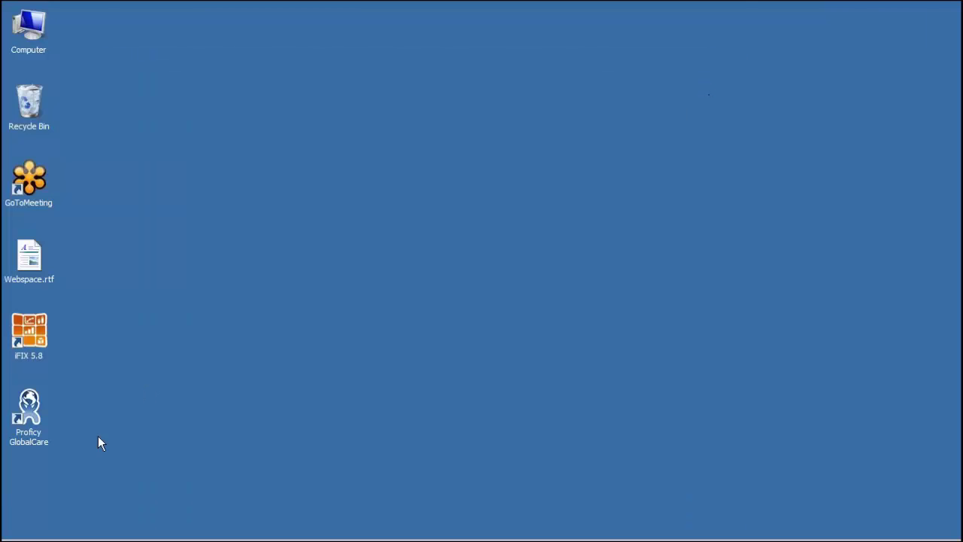
pyautogui.click(28, 536)
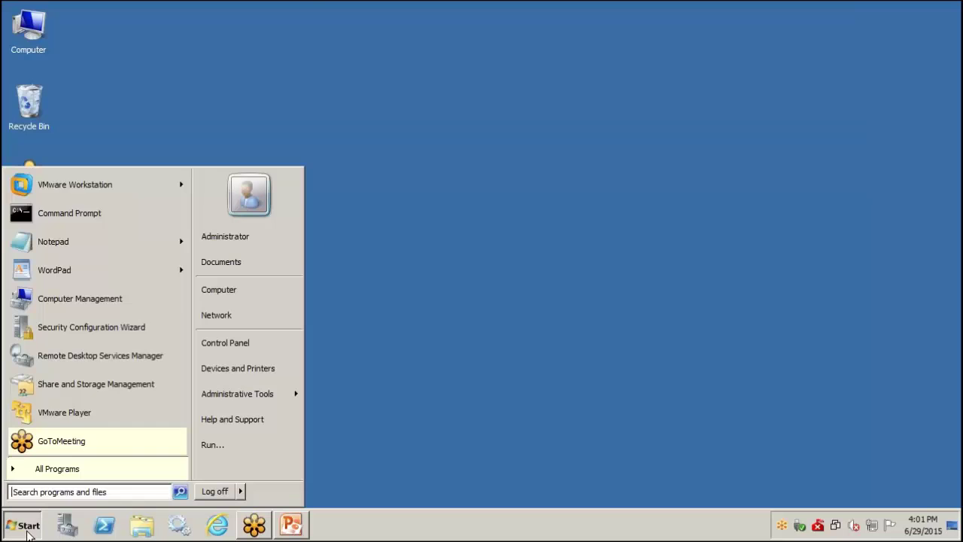
pyautogui.click(40, 493)
pyautogui.write('scu')
pyautogui.press('Return')
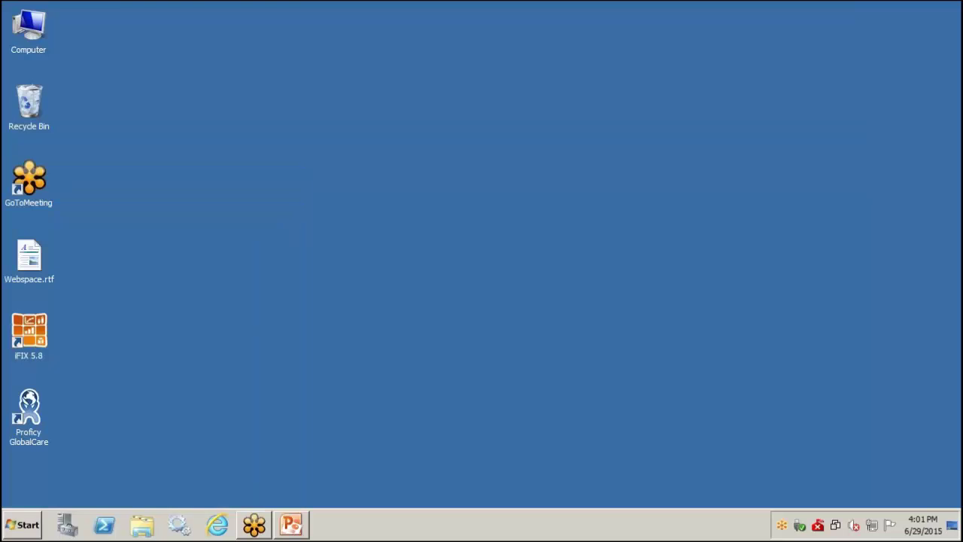
pyautogui.click(727, 60)
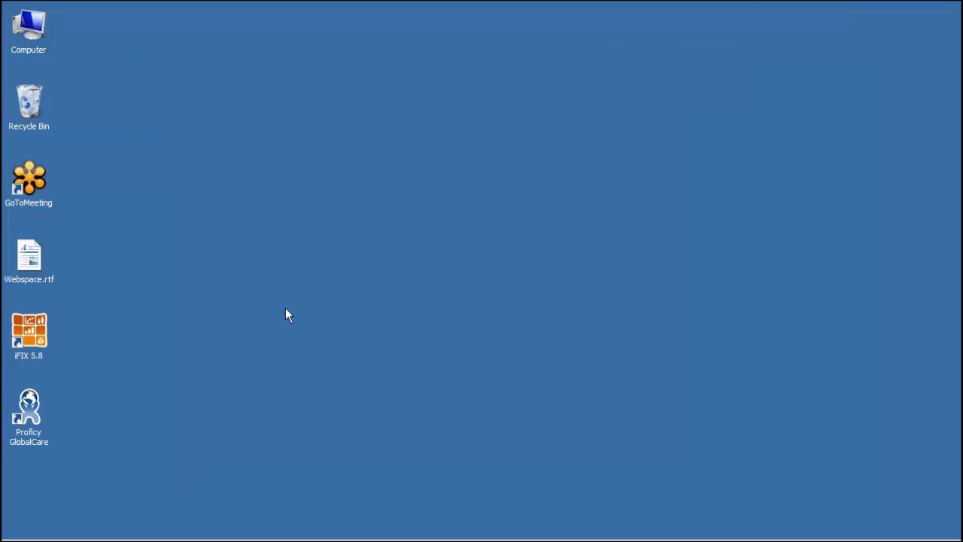
# Search again for 'scu.exe', dismiss the empty search, and close the Start menu.
pyautogui.click(27, 523)
pyautogui.click(38, 492)
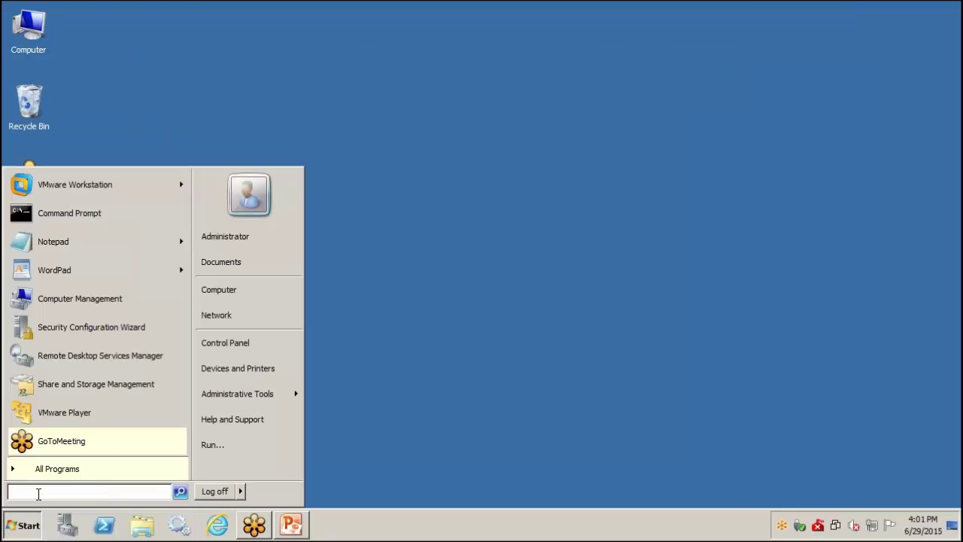
pyautogui.write('scu.exe')
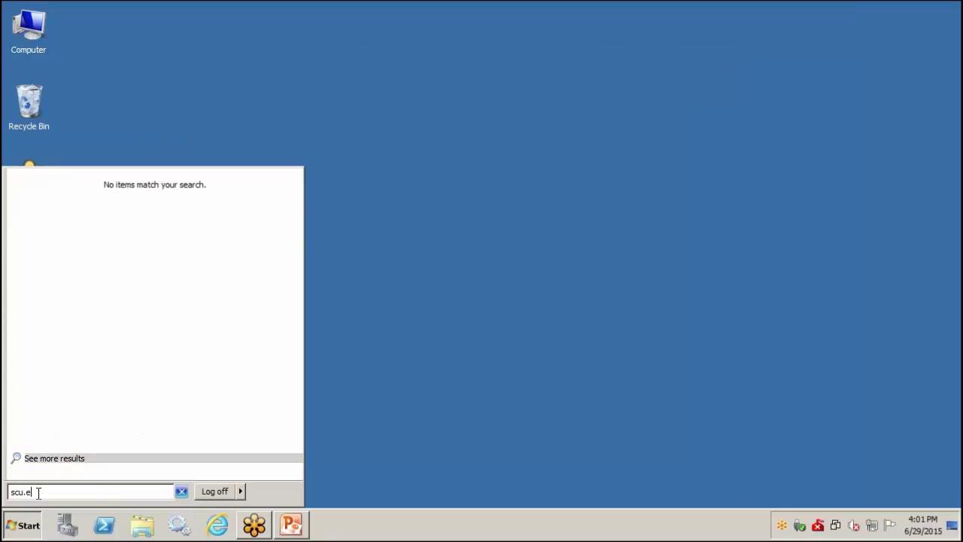
pyautogui.click(433, 351)
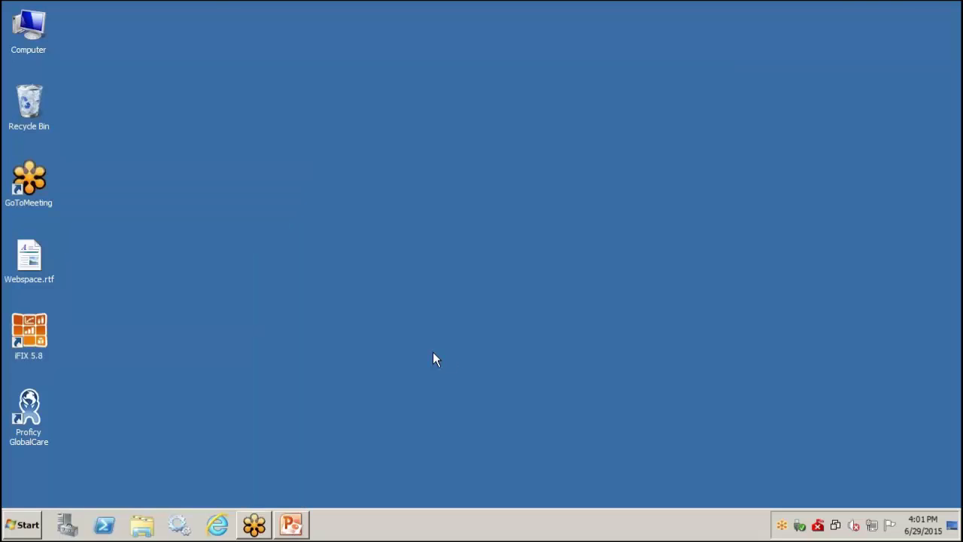
pyautogui.click(22, 535)
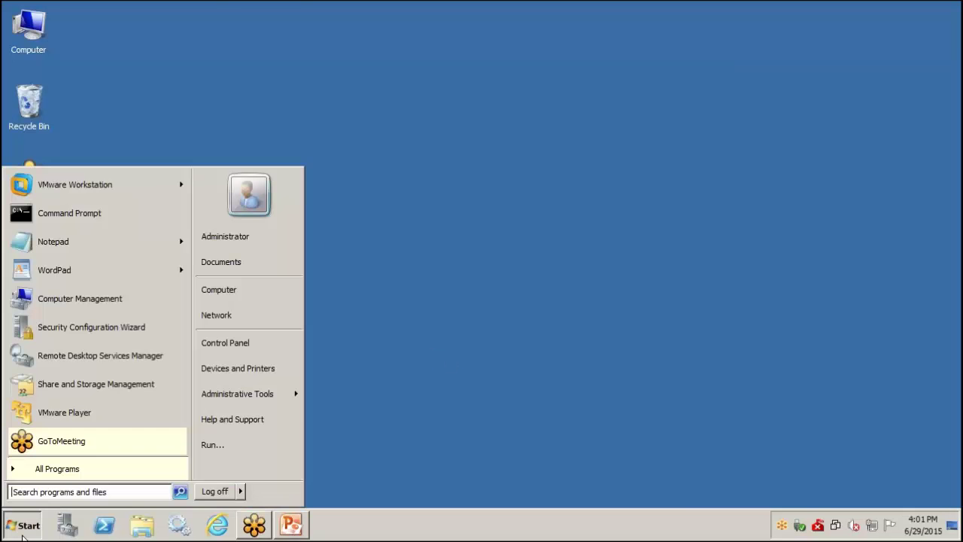
pyautogui.click(23, 535)
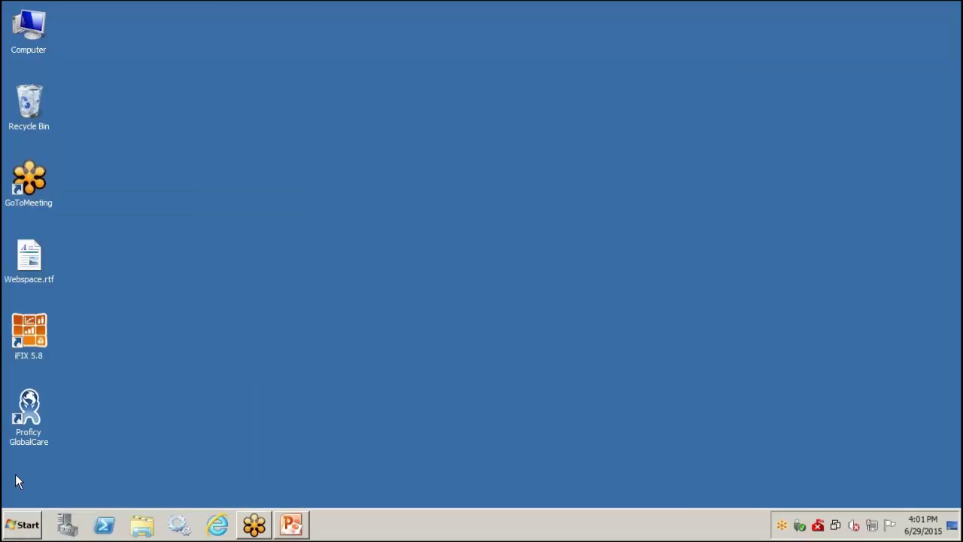
# Open the SCU from the iFIX 5.8 desktop shortcut and enable TCP/IP networking.
pyautogui.doubleClick(33, 326)
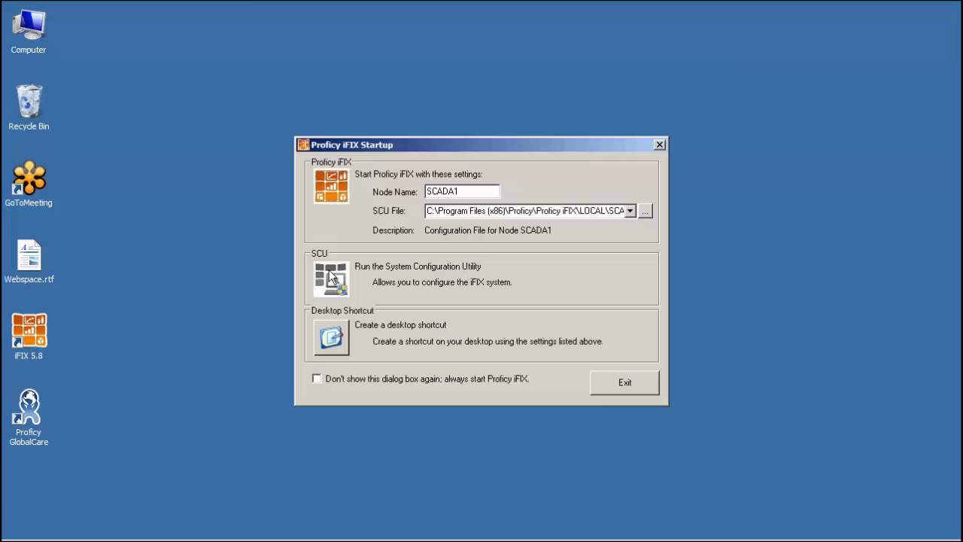
pyautogui.click(332, 276)
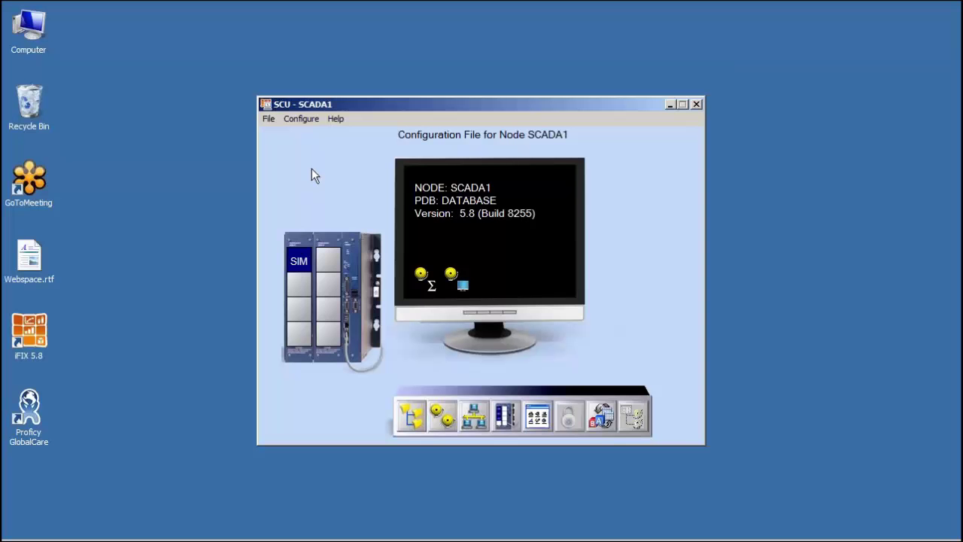
pyautogui.click(480, 412)
pyautogui.click(364, 161)
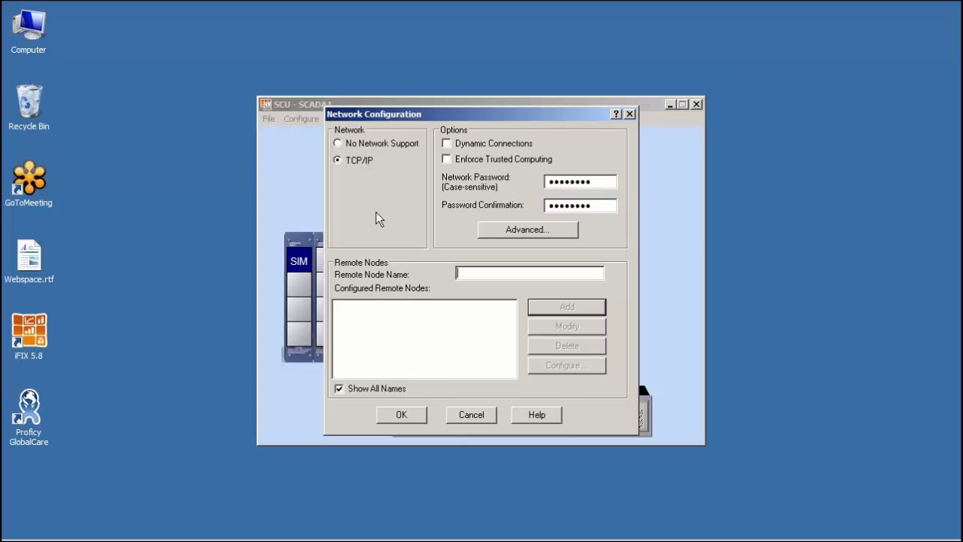
pyautogui.click(407, 415)
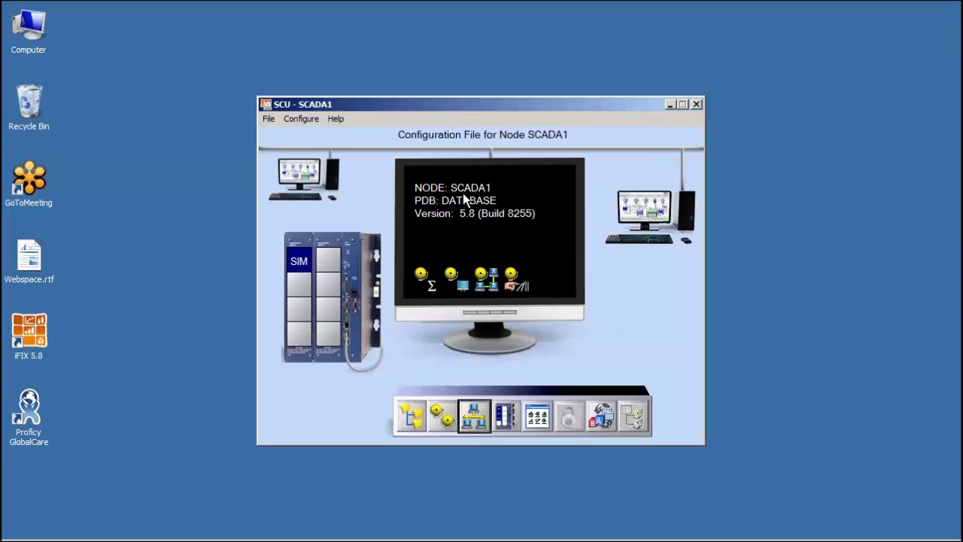
# Disable SCADA support in SCADA Configuration and confirm the change.
pyautogui.click(505, 415)
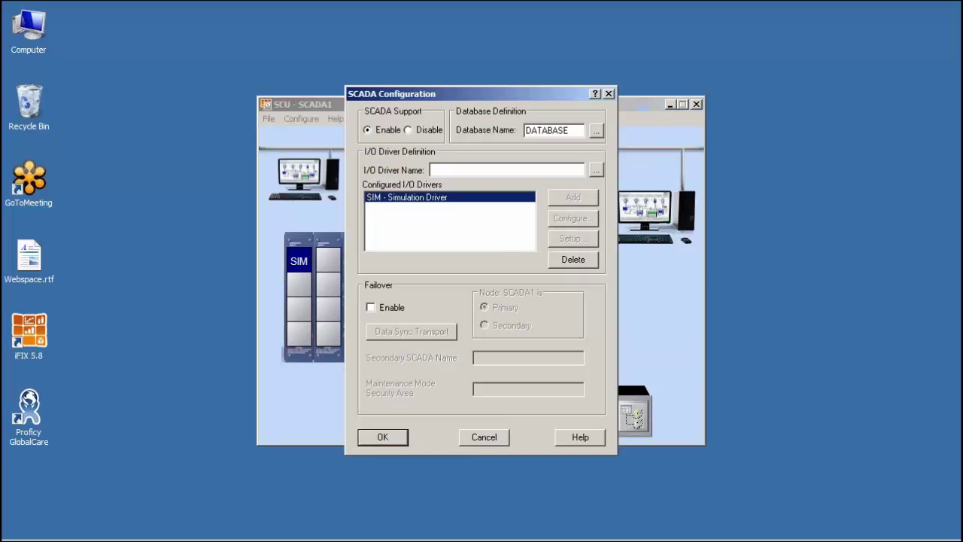
pyautogui.click(407, 130)
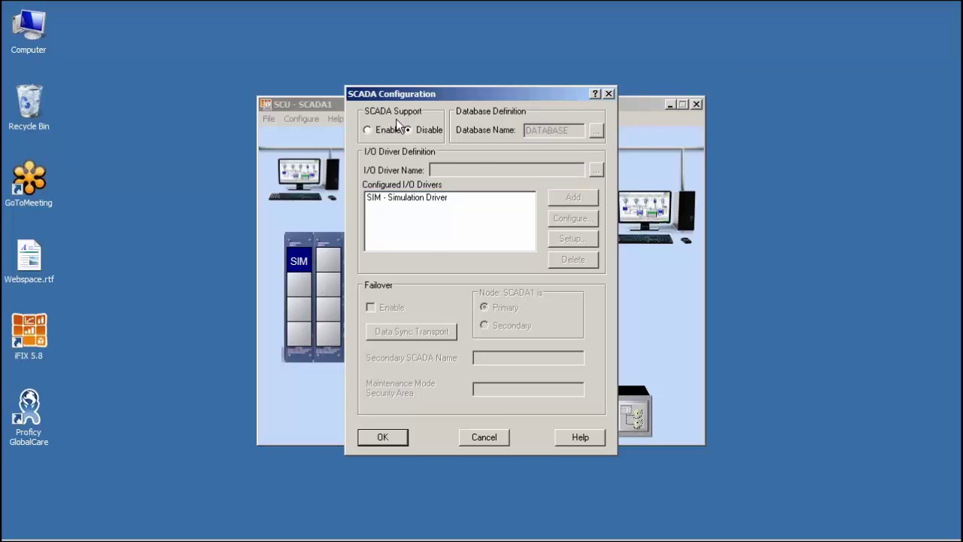
pyautogui.click(396, 441)
pyautogui.click(617, 217)
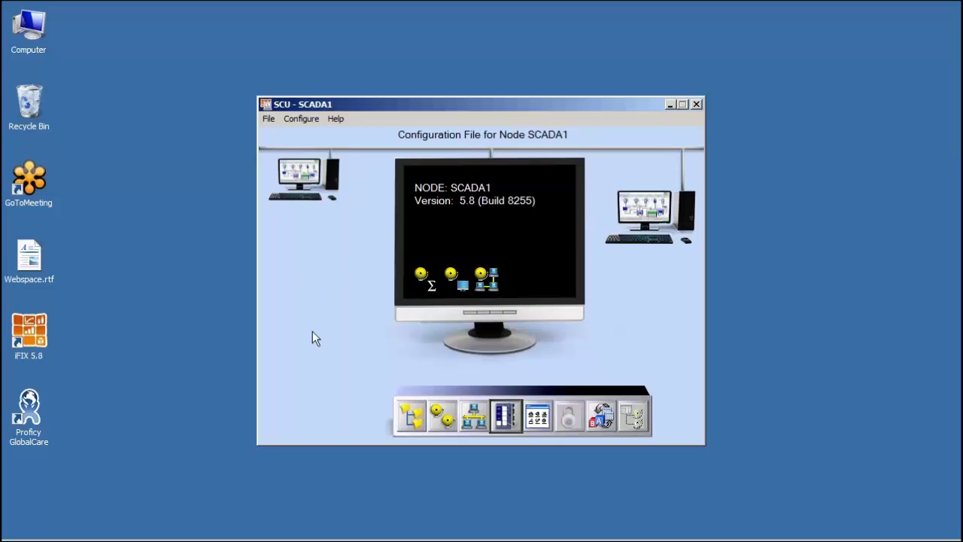
# Set the Local Node Name and Local Logical Name both to VIEW1.
pyautogui.click(449, 195)
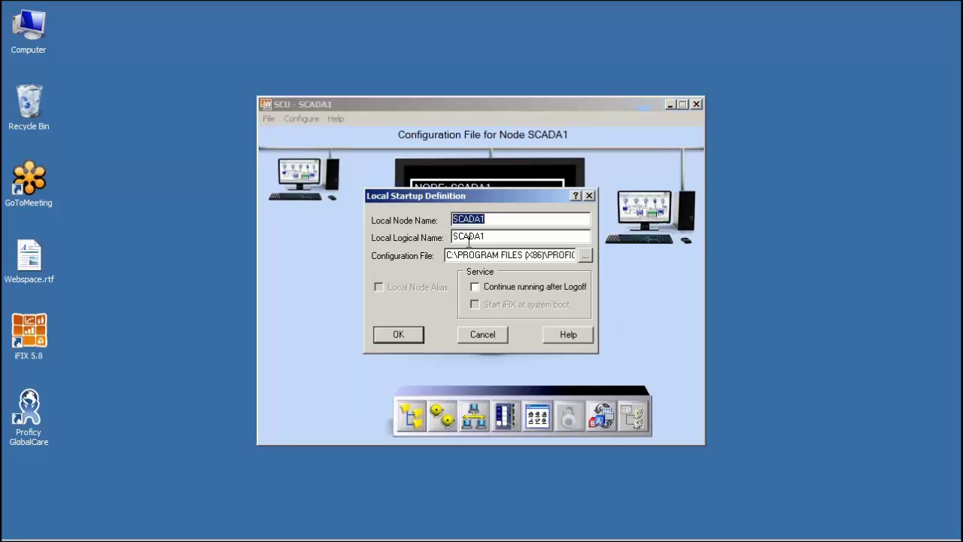
pyautogui.write('CIE')
pyautogui.press('BackSpace')
pyautogui.press('BackSpace')
pyautogui.press('BackSpace')
pyautogui.write('VIEW1')
pyautogui.press('Tab')
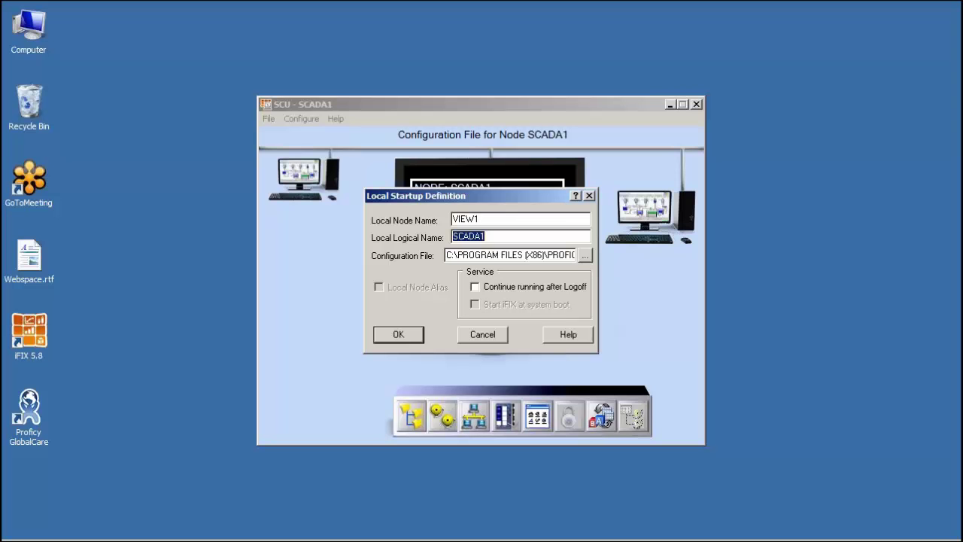
pyautogui.write('VIEW1')
pyautogui.click(399, 336)
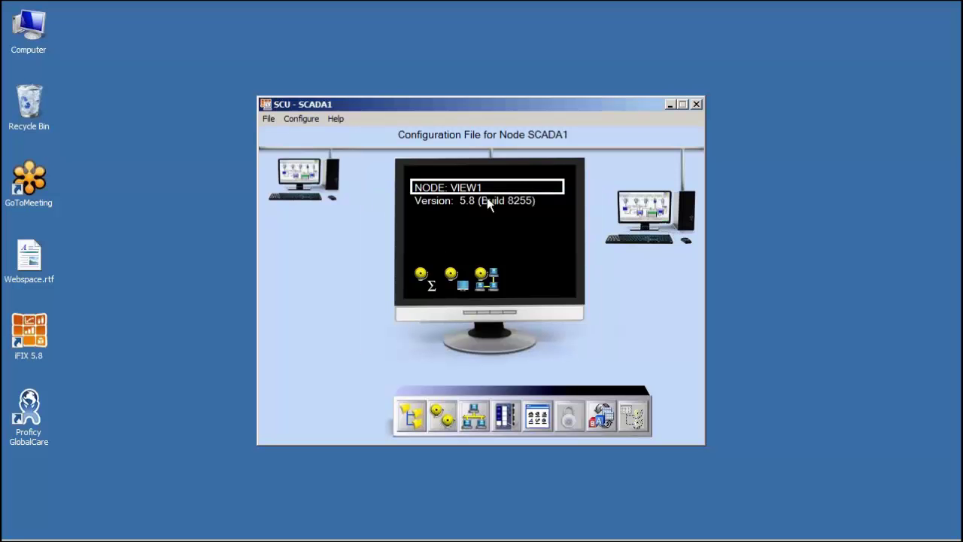
# Change the file description to 'Configuration File for Node VIEW1'.
pyautogui.click(518, 135)
pyautogui.moveTo(508, 272); pyautogui.dragTo(477, 274)
pyautogui.write('VIEW1')
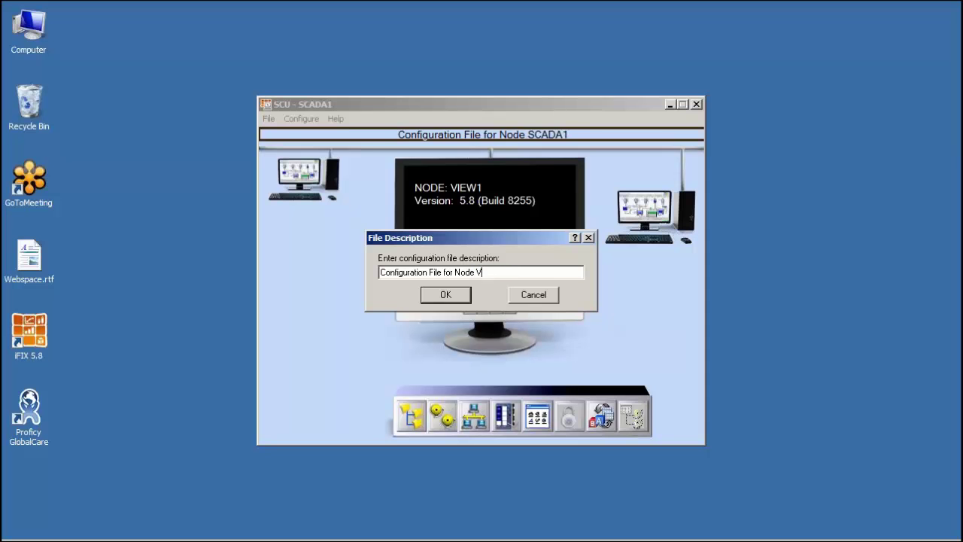
pyautogui.click(463, 294)
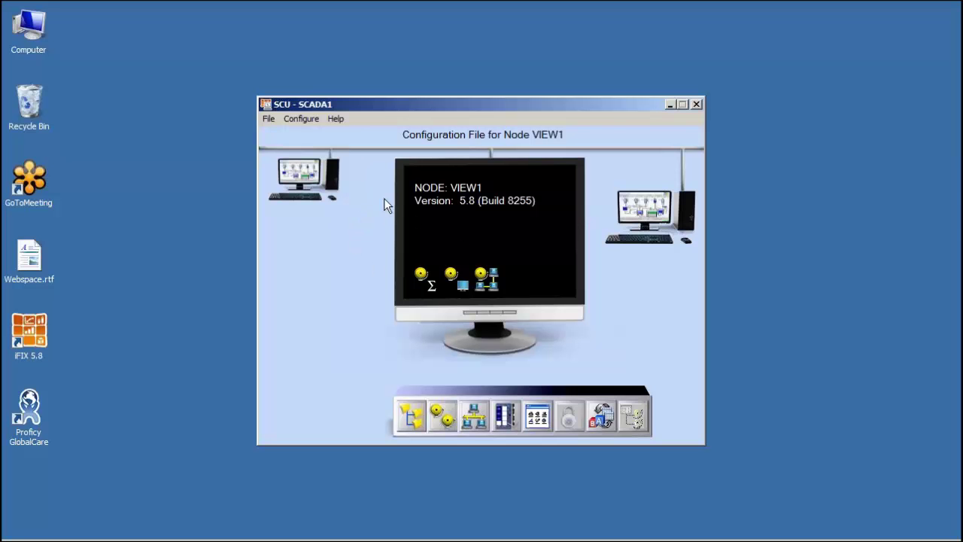
# Set both the local node name and logical name to SCADA1.
pyautogui.click(472, 192)
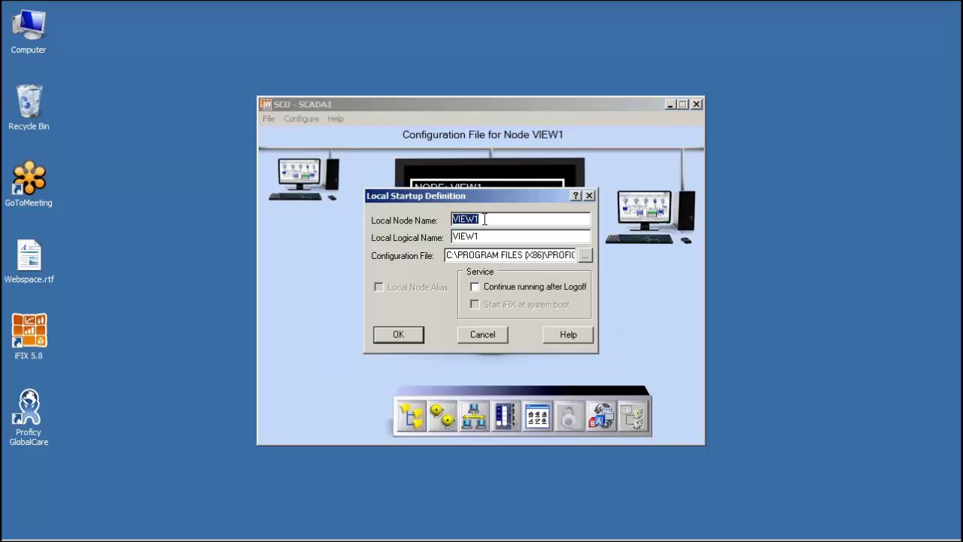
pyautogui.write('SCADA1')
pyautogui.press('Tab')
pyautogui.write('SCADA1')
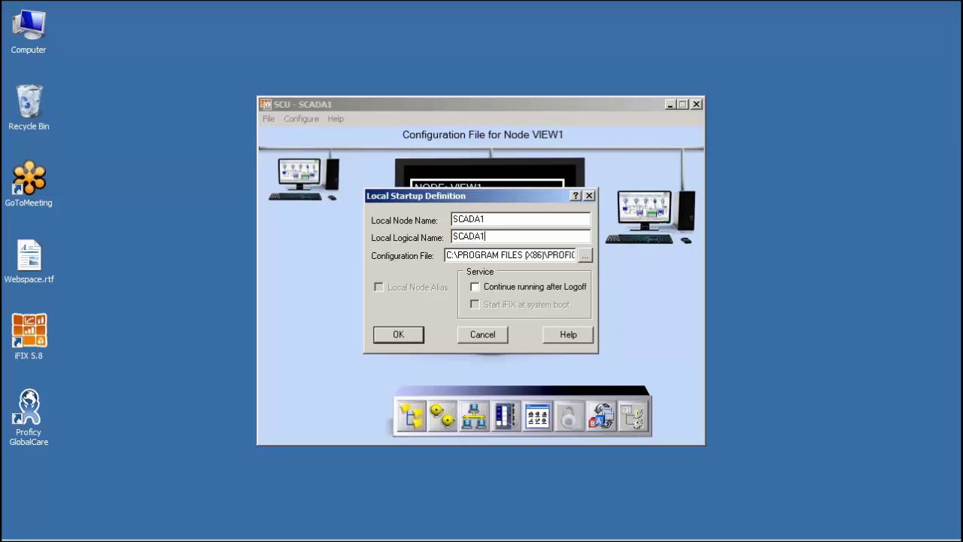
pyautogui.click(378, 340)
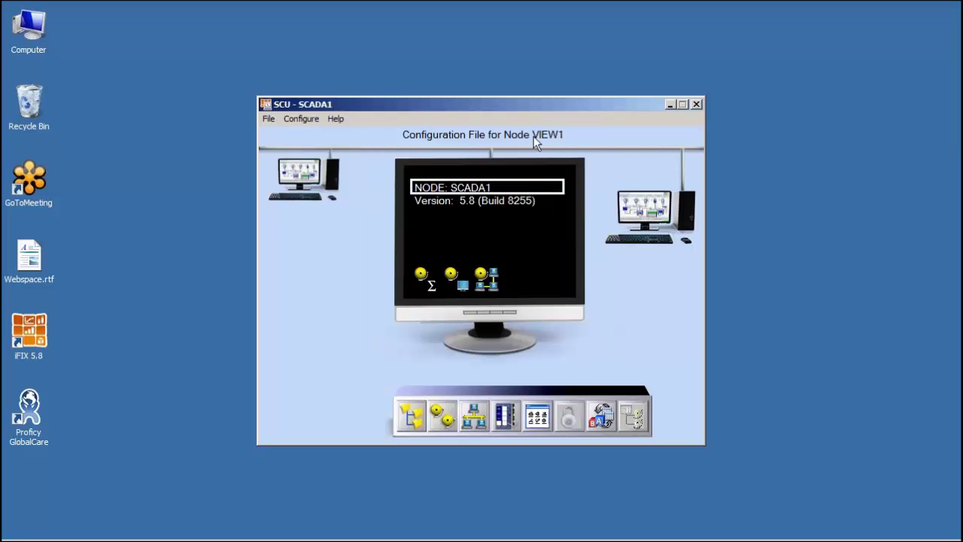
# Change the configuration file description from VIEW1 to SCADA1.
pyautogui.doubleClick(565, 135)
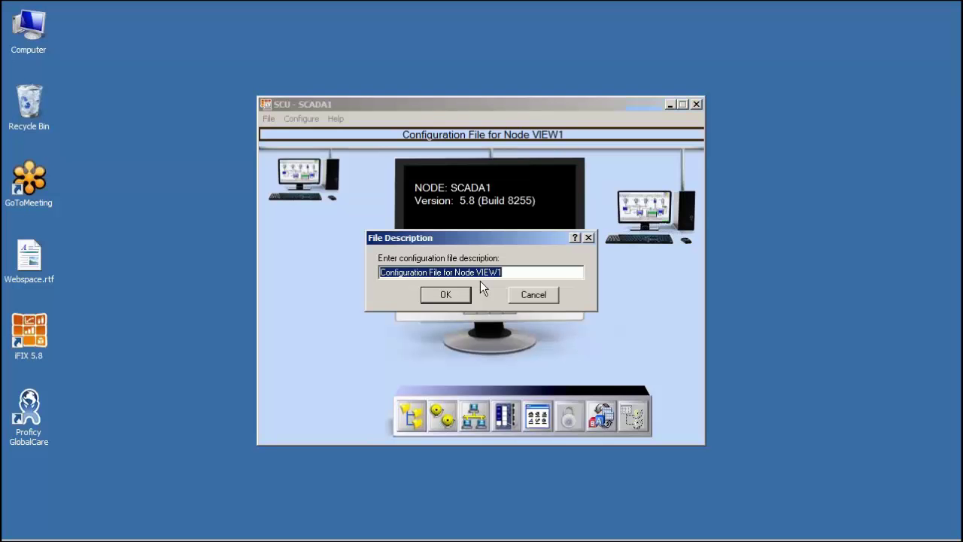
pyautogui.moveTo(509, 271); pyautogui.dragTo(477, 273)
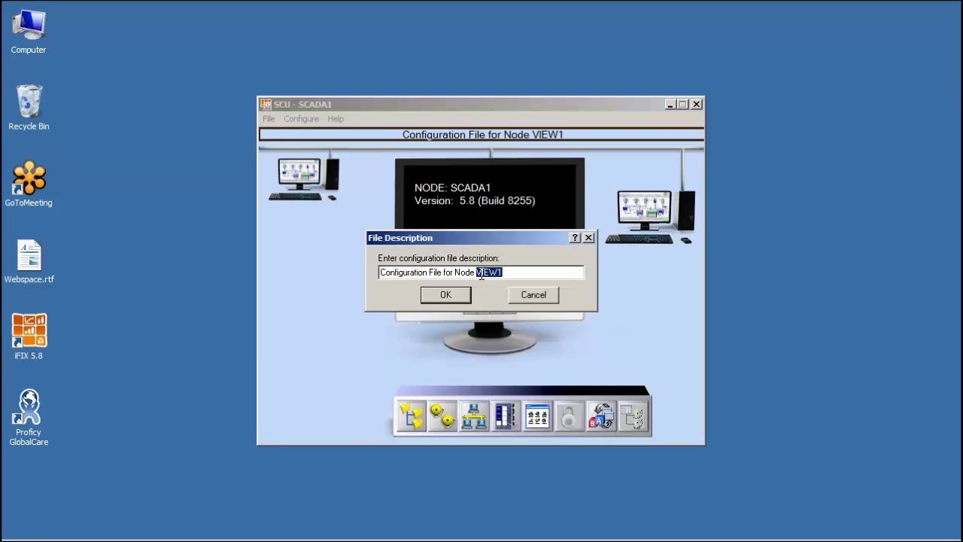
pyautogui.write('SCADA')
pyautogui.click(462, 297)
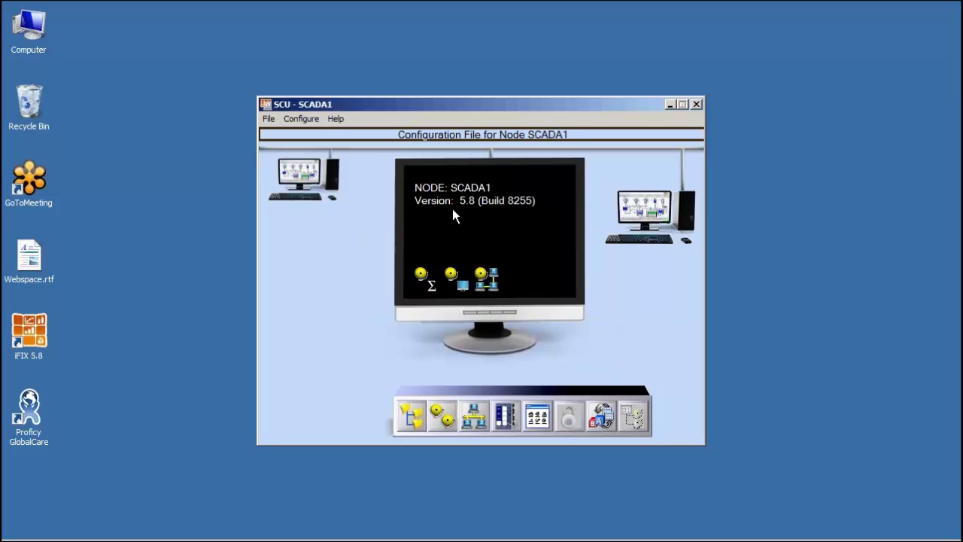
# Enable SCADA, add the SIM simulation driver, and accept the new DATABASE database.
pyautogui.click(505, 416)
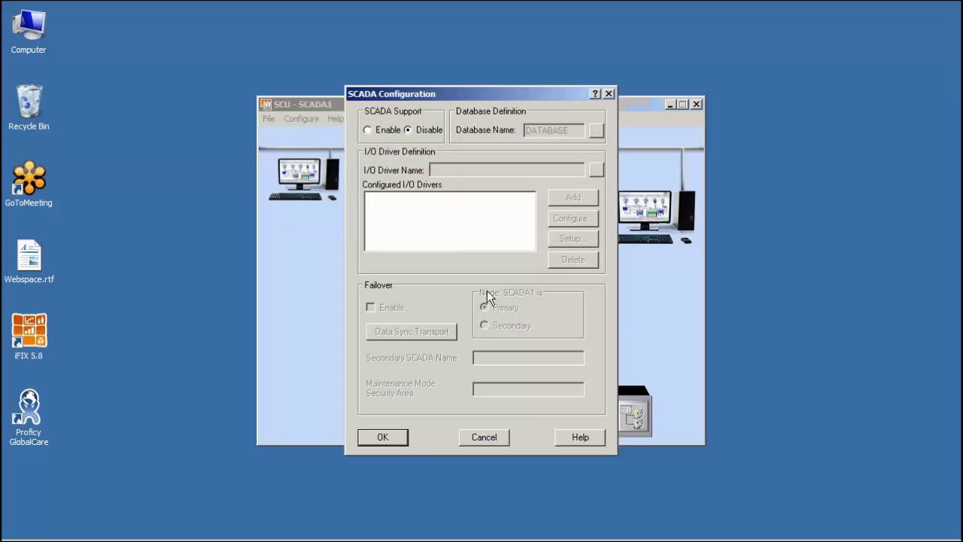
pyautogui.click(387, 130)
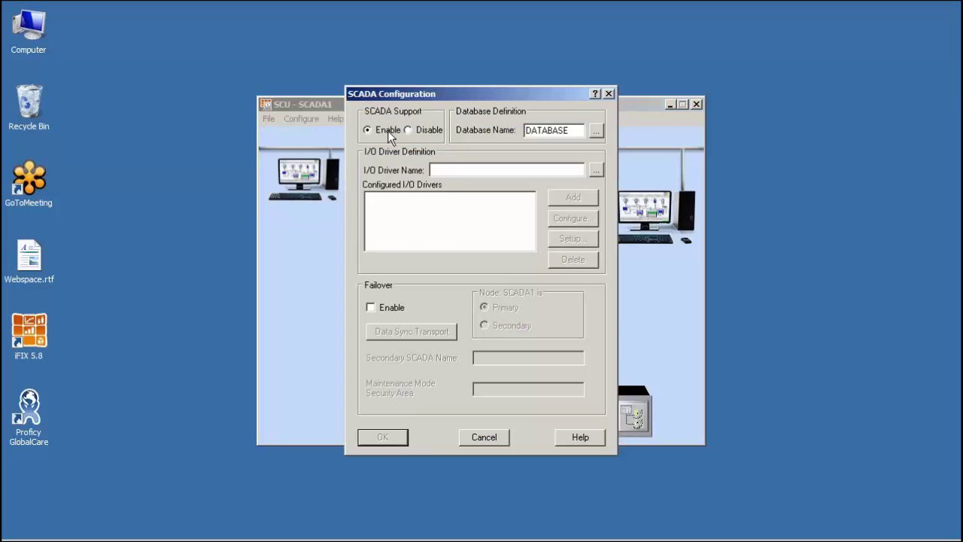
pyautogui.click(596, 170)
pyautogui.click(439, 248)
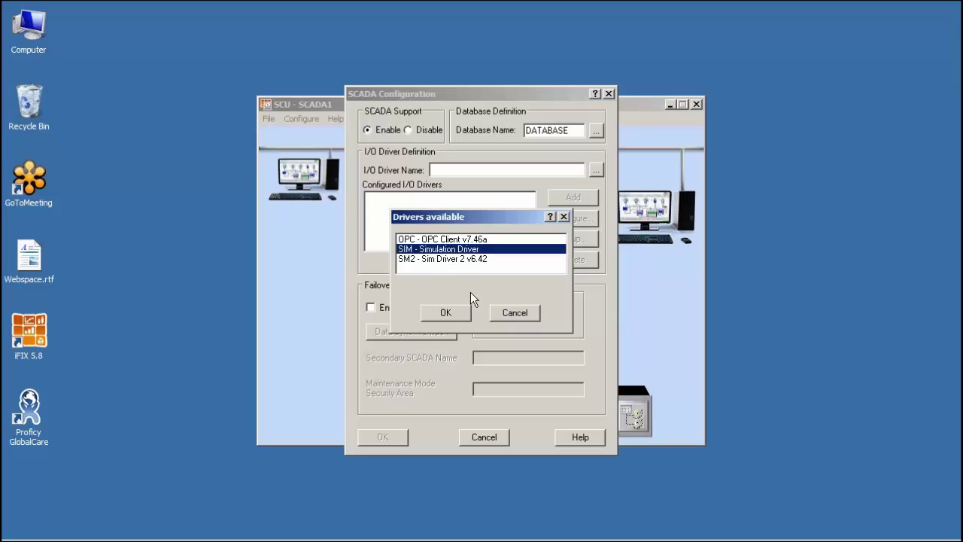
pyautogui.click(464, 310)
pyautogui.click(573, 197)
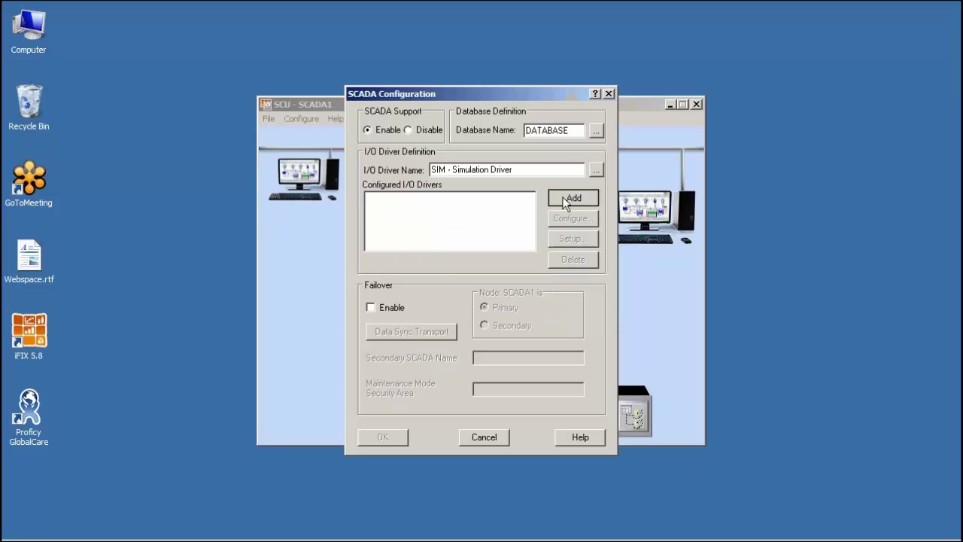
pyautogui.click(596, 170)
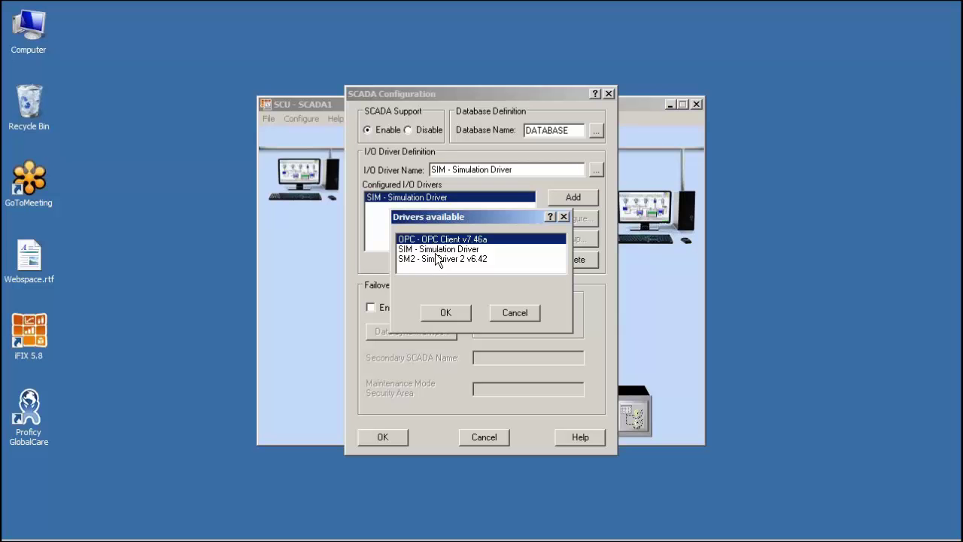
pyautogui.click(445, 314)
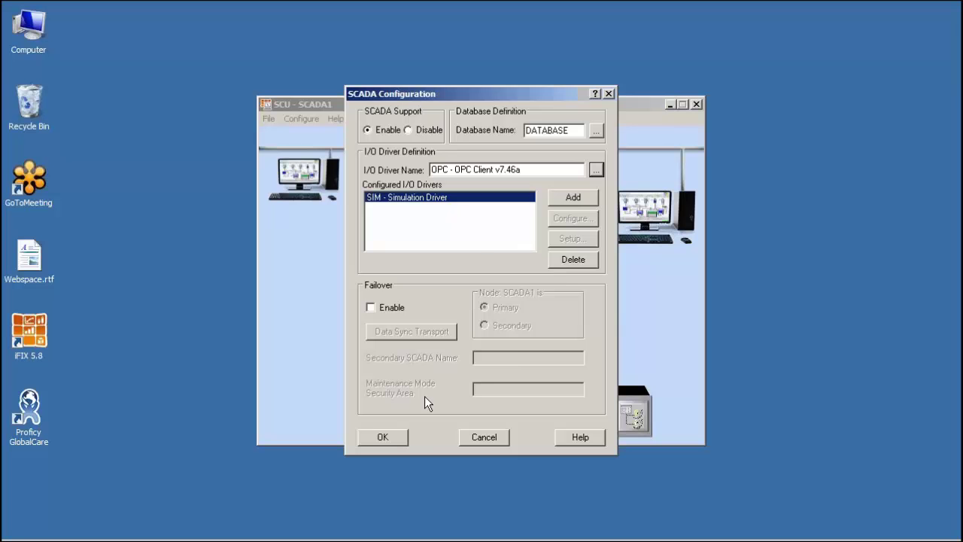
pyautogui.click(401, 435)
pyautogui.click(614, 217)
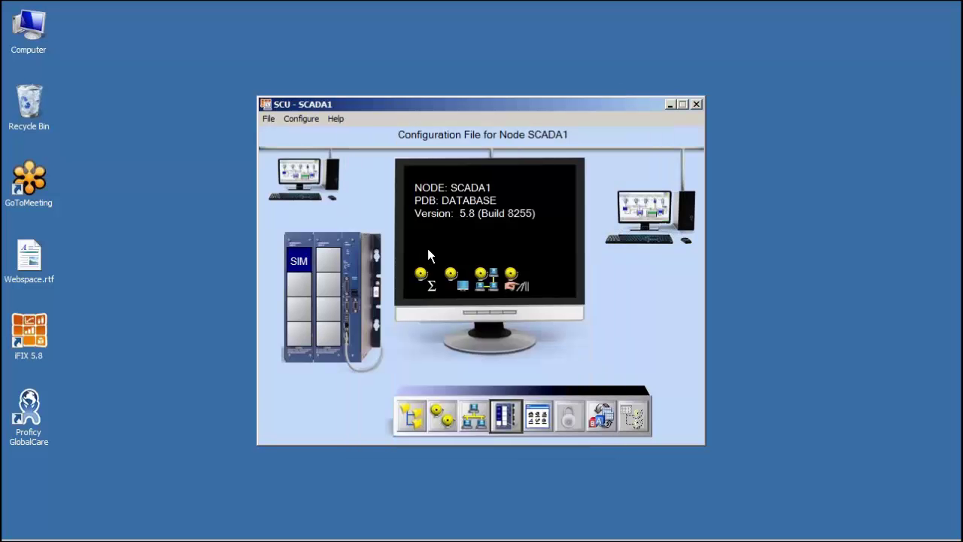
# Close the SCU saving the SCADA1 configuration, then start iFIX 5.8 in demo mode.
pyautogui.click(698, 104)
pyautogui.click(385, 243)
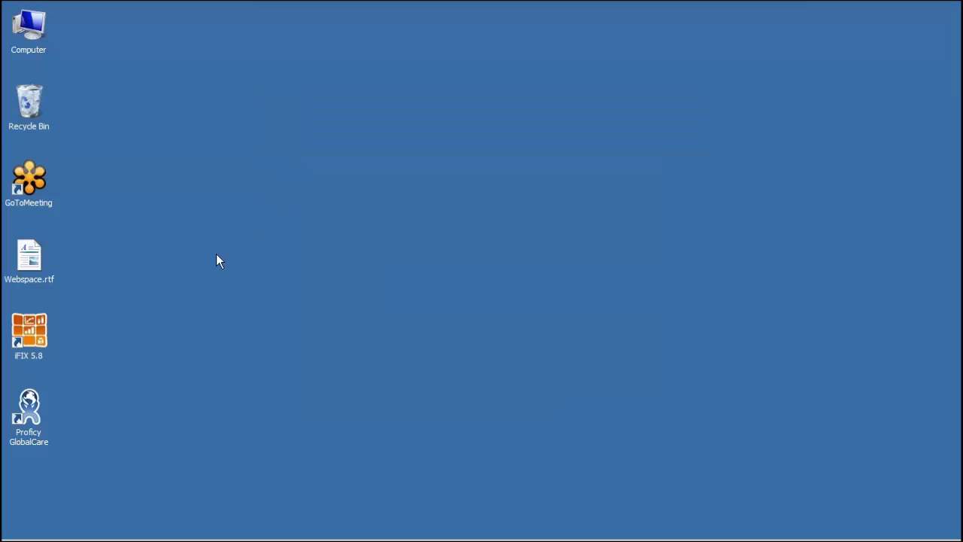
pyautogui.doubleClick(44, 335)
pyautogui.click(324, 188)
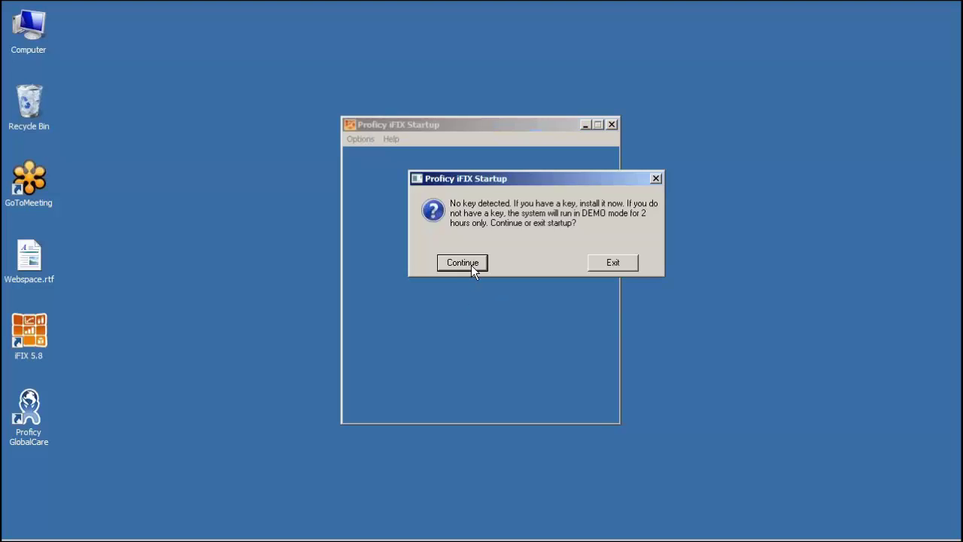
pyautogui.click(464, 263)
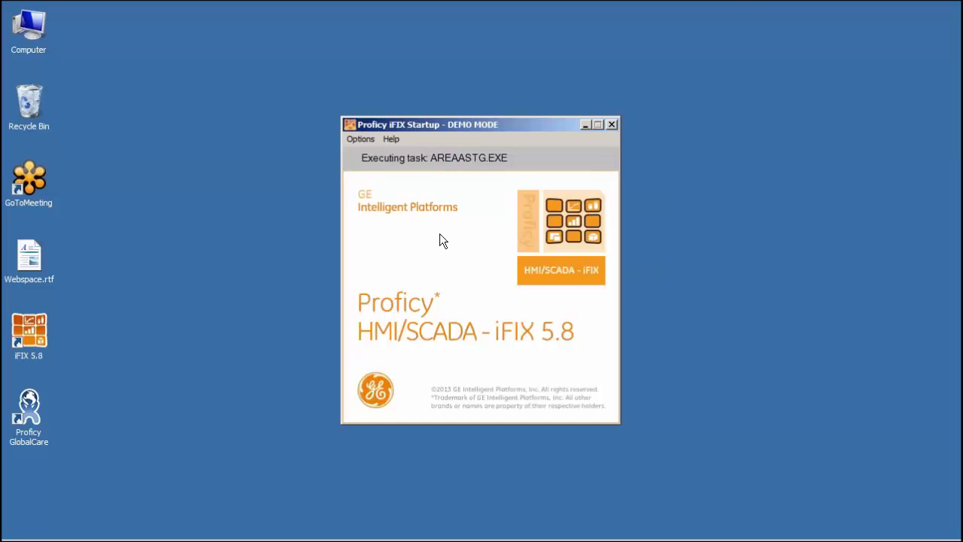